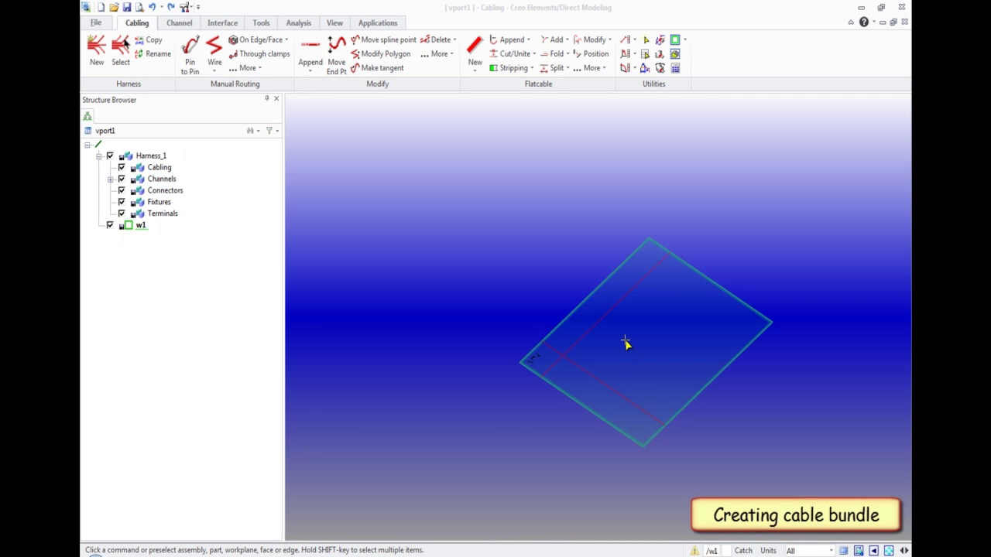
Step: Start a Cable Pack with 0.1 offset and cable diameter 1.5, placing the first cable where the two construction lines of workplane w1 cross
scroll(667, 336, "up", 3)
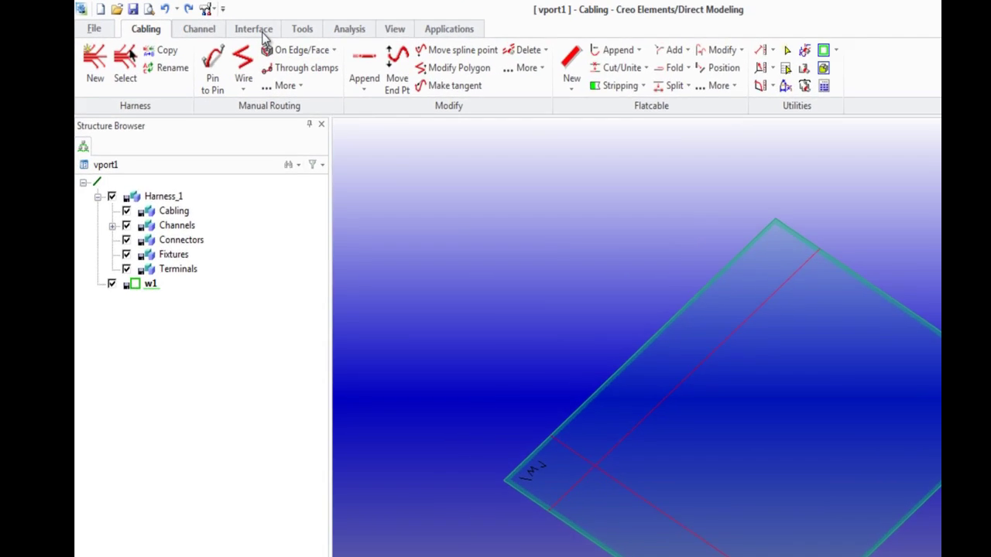
left_click(227, 24)
left_click(227, 143)
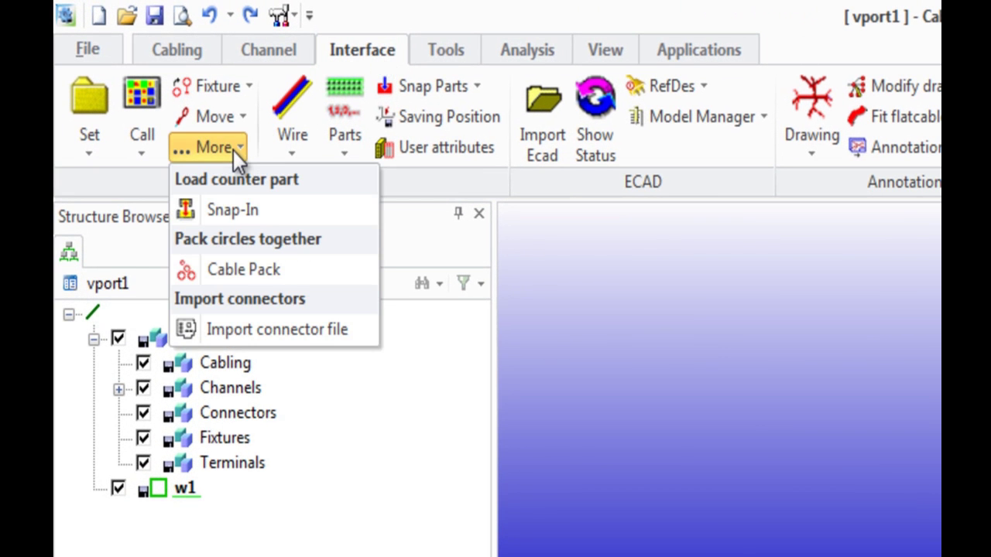
left_click(255, 270)
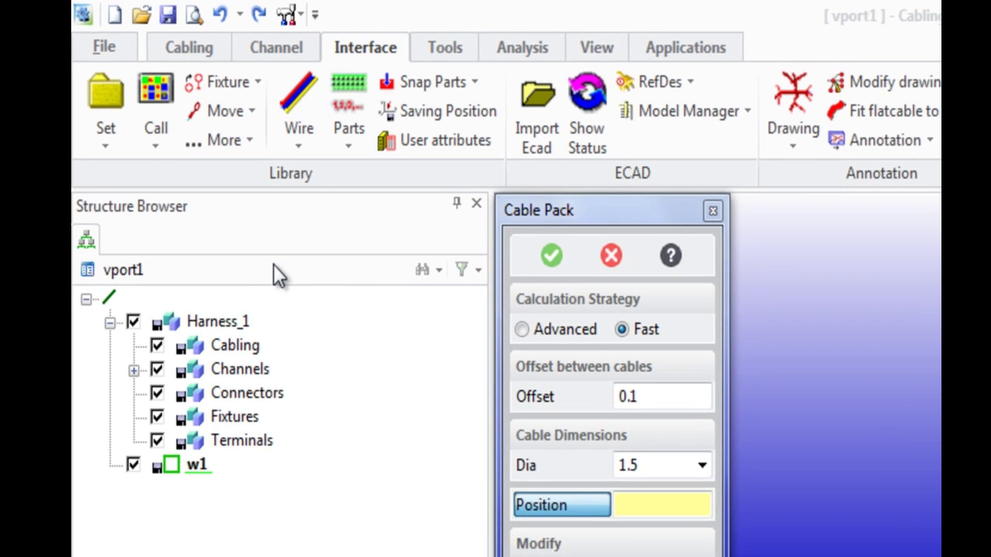
left_click_drag(626, 358, 559, 358)
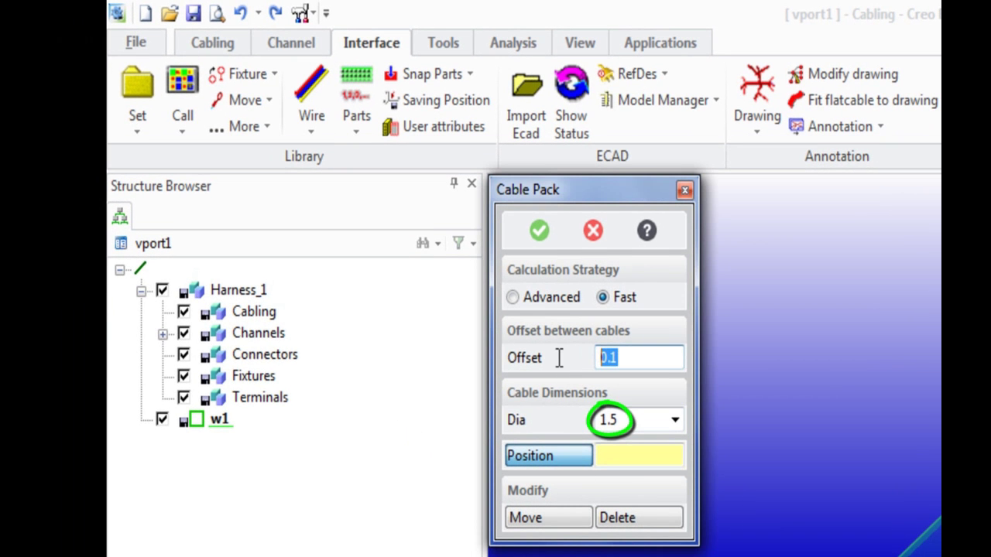
left_click(619, 419)
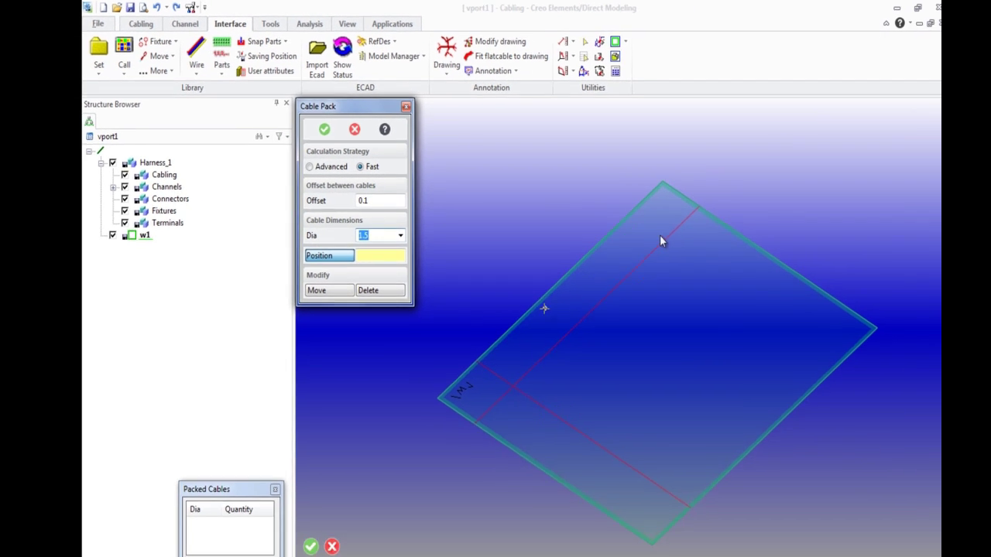
scroll(497, 361, "up", 5)
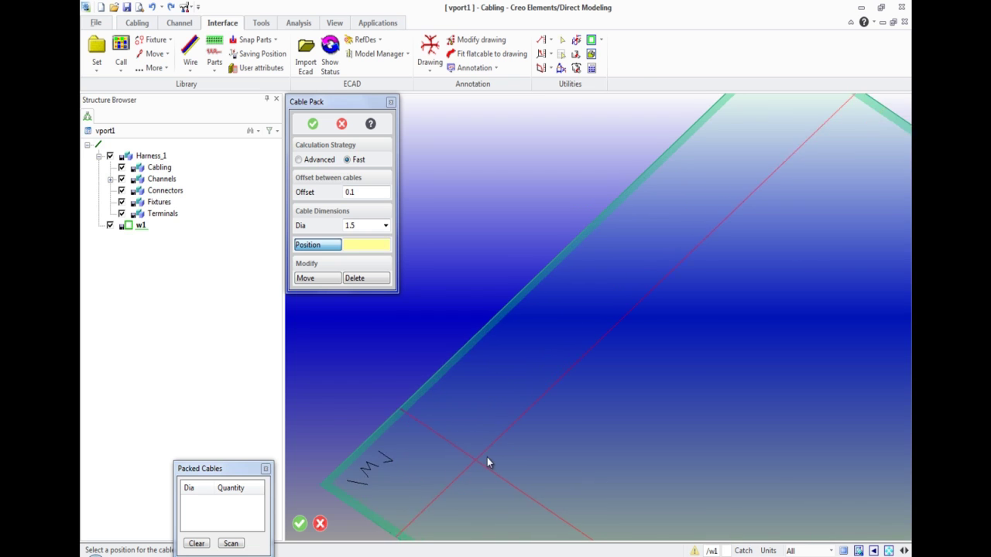
left_click(471, 466)
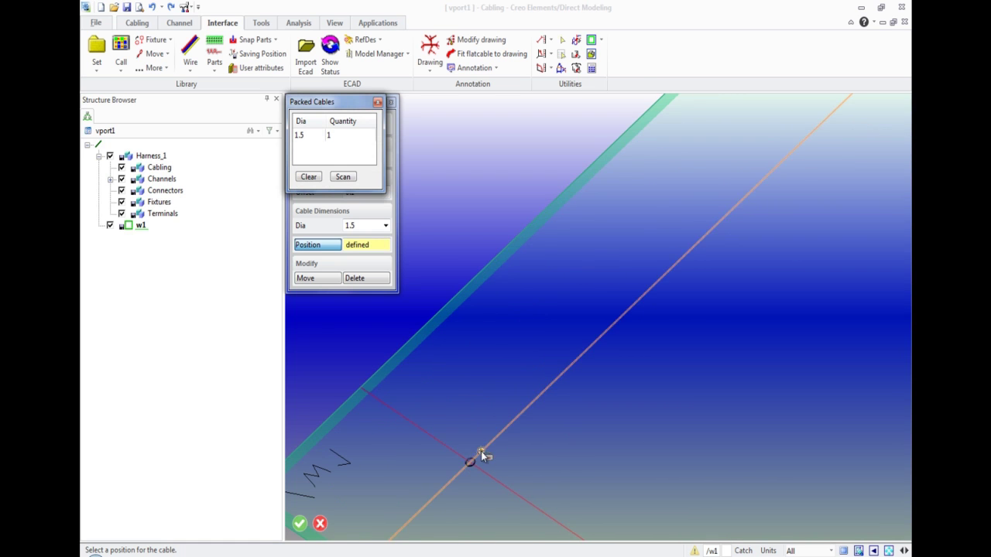
Step: Pack six more 1.5 diameter cables in a ring around the first cable and complete the Cable Pack
scroll(521, 382, "down", 3)
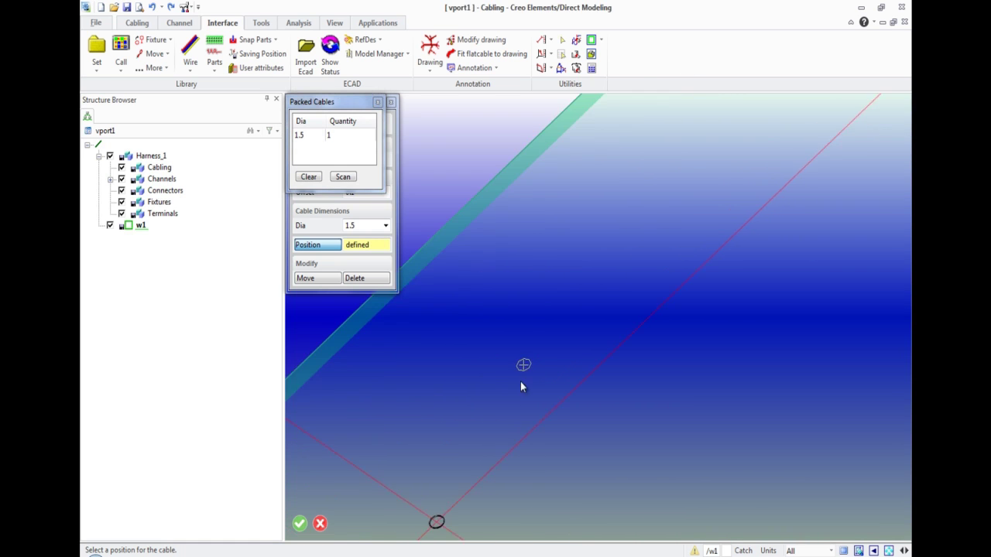
scroll(463, 448, "up", 5)
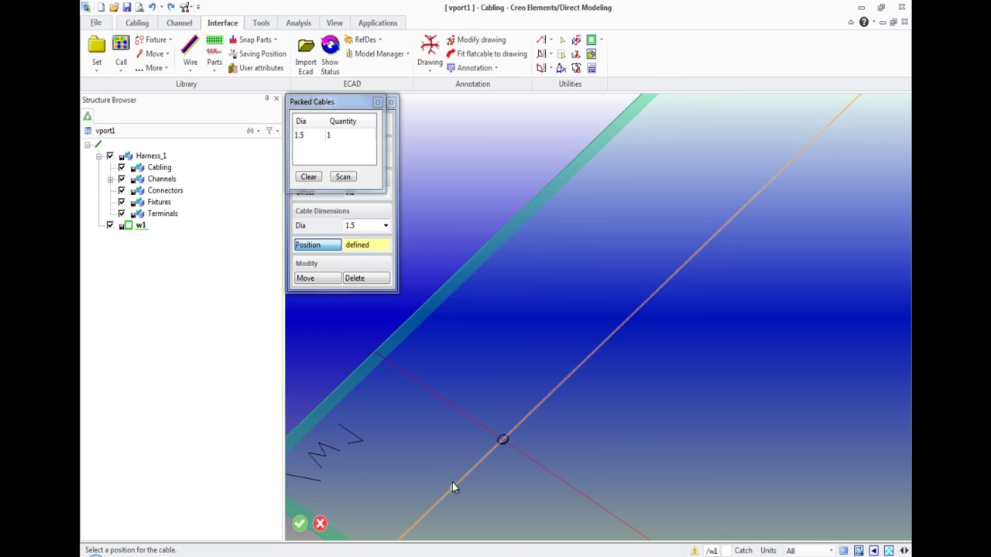
left_click(568, 416)
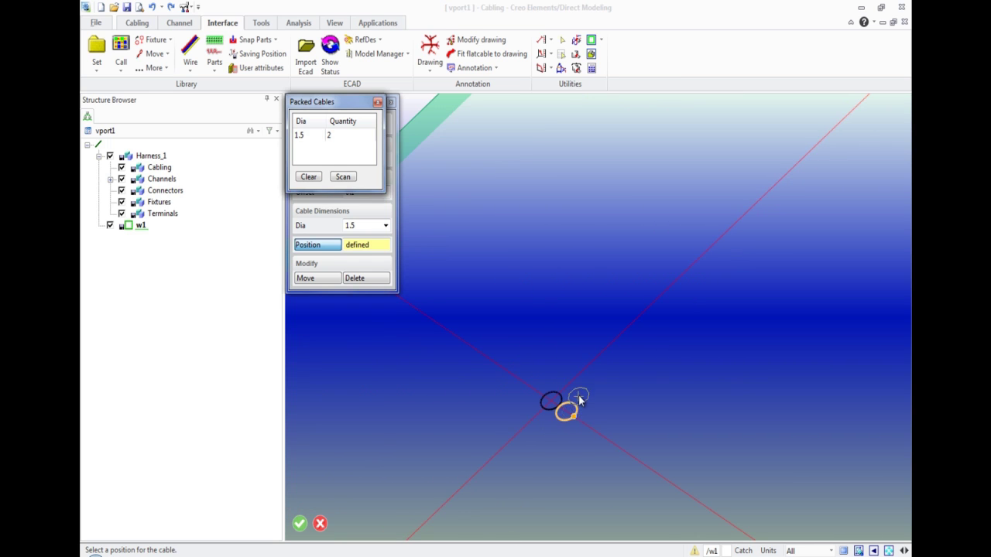
left_click(559, 384)
left_click(574, 395)
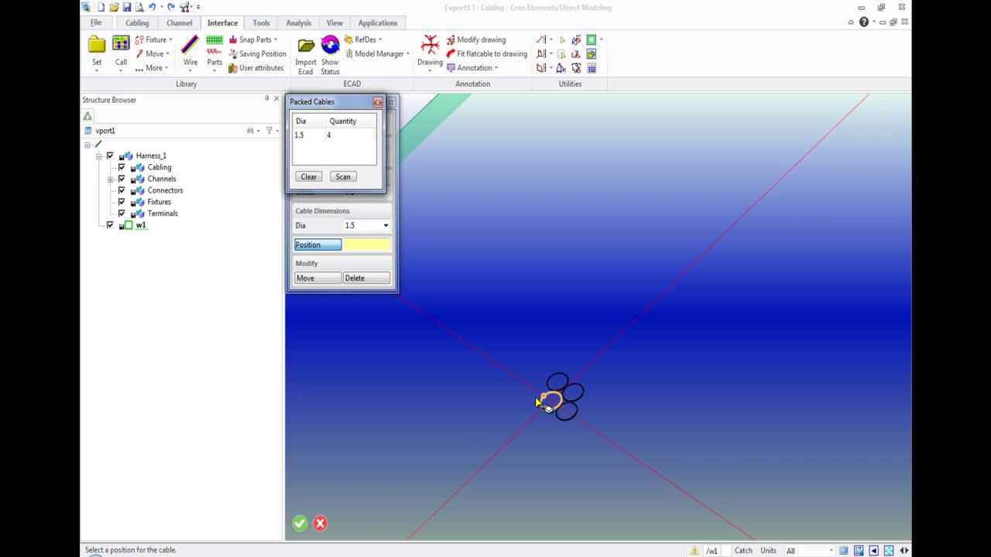
left_click(532, 393)
left_click(543, 418)
left_click(521, 416)
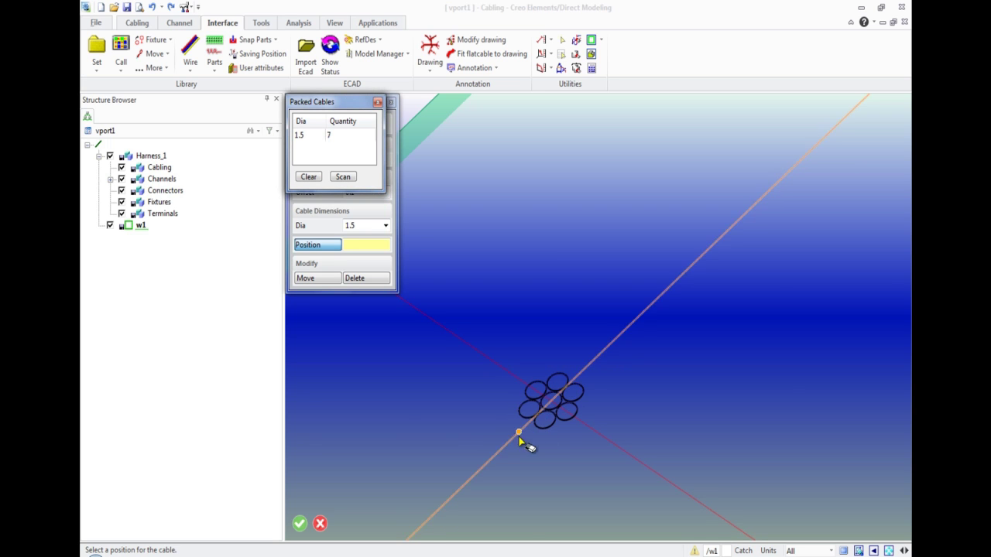
left_click(378, 103)
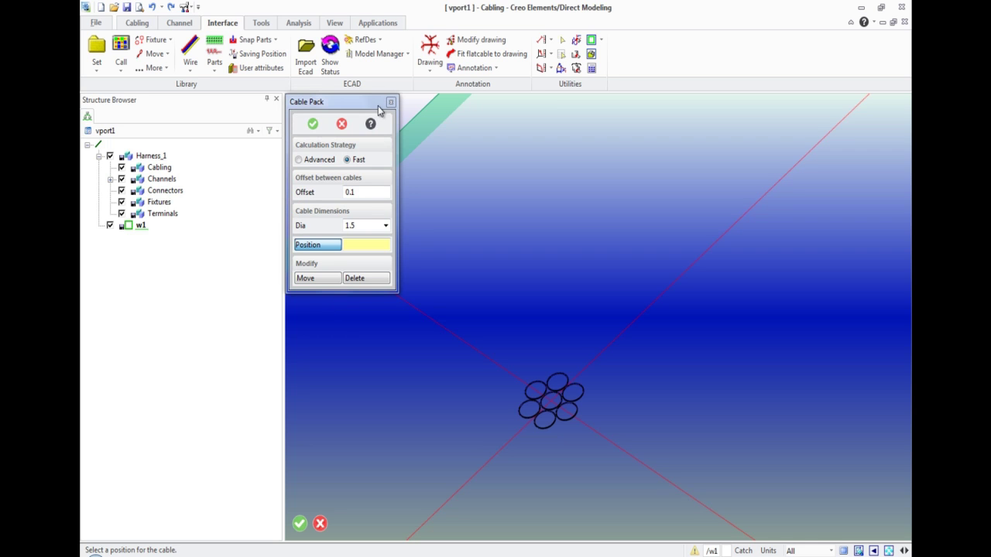
left_click(318, 125)
Step: Draw a Center & Diameter construction circle from the middle cable's centre, about 5.06 in diameter, enclosing all seven cables
right_click(494, 238)
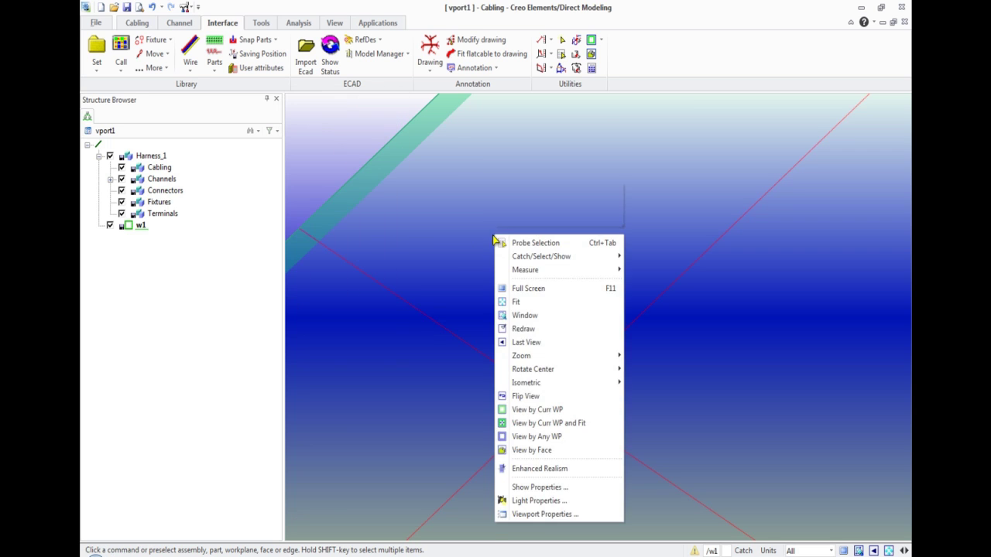
left_click(577, 426)
scroll(491, 485, "up", 3)
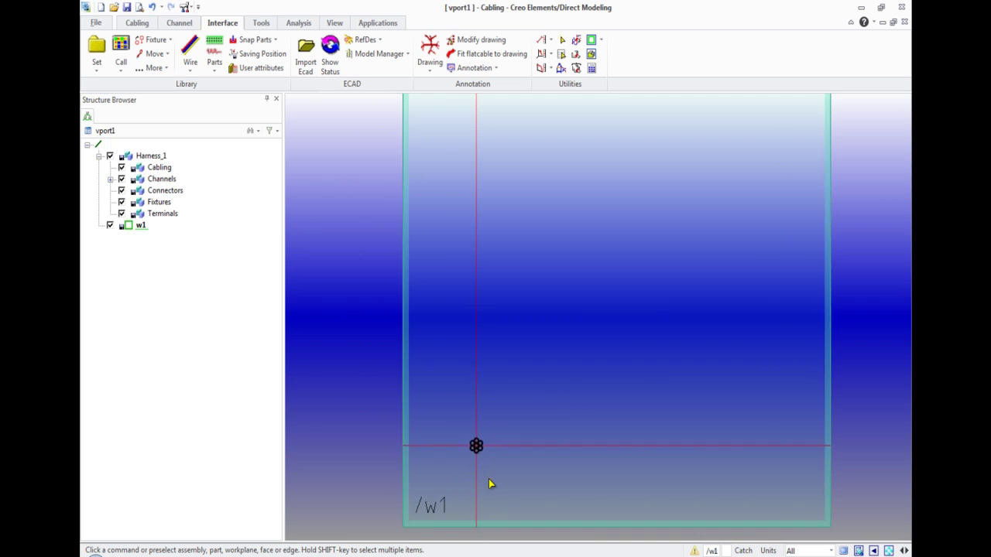
scroll(478, 463, "up", 6)
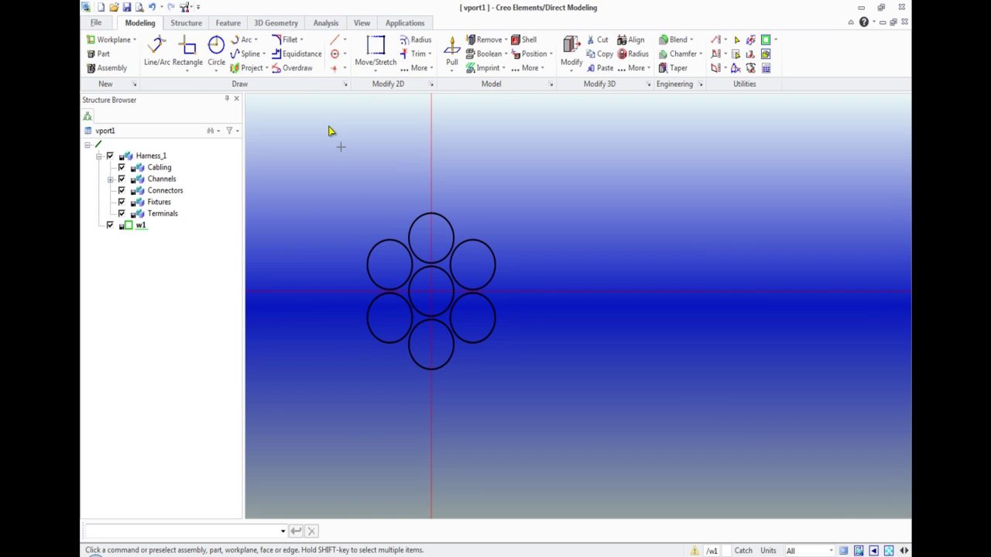
left_click(344, 53)
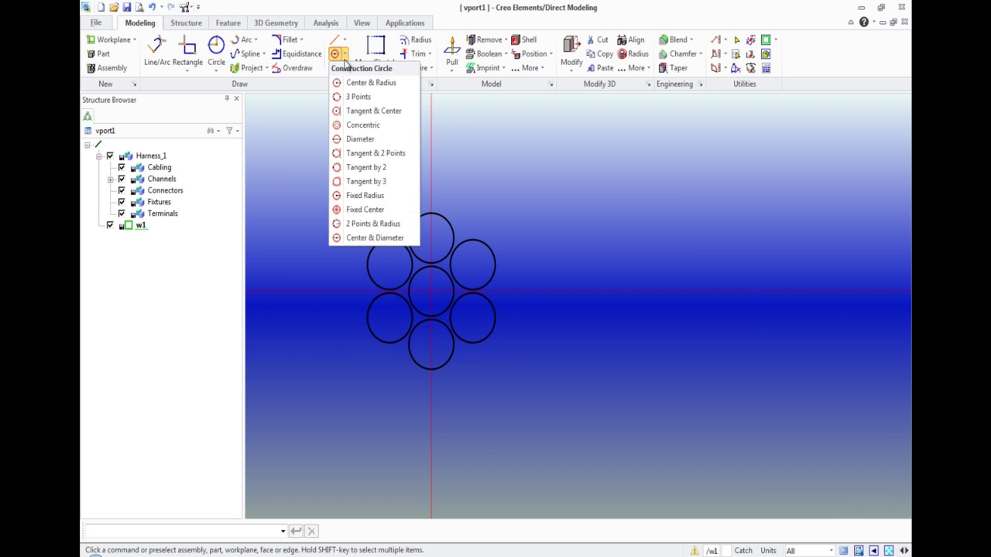
left_click(362, 238)
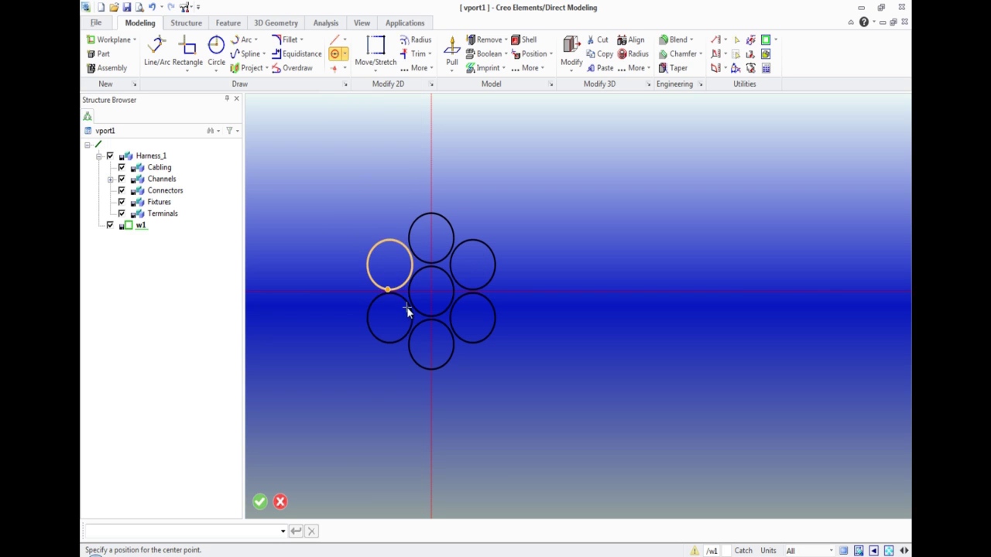
left_click(432, 293)
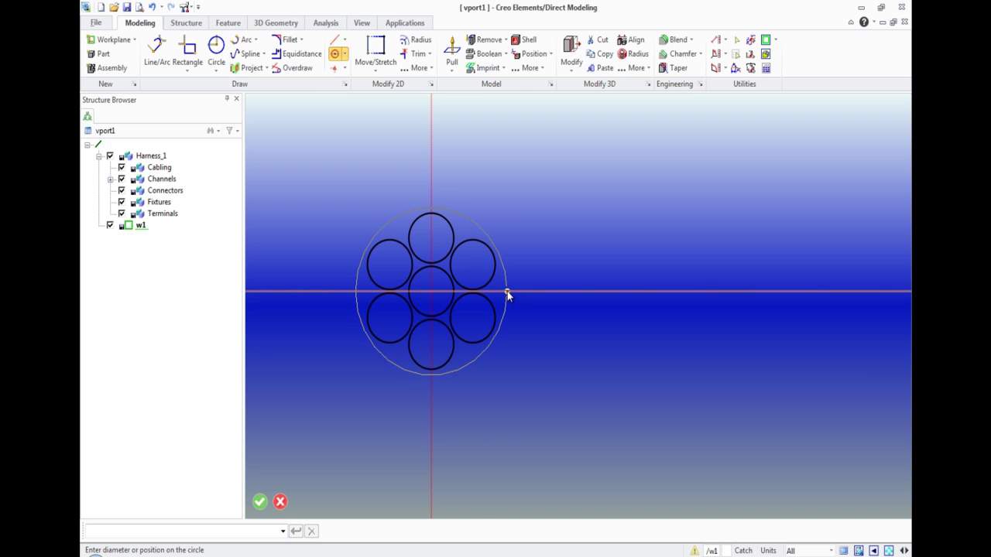
left_click(508, 292)
Step: Measure the diameter of the construction circle around the cable bundle
left_click(726, 40)
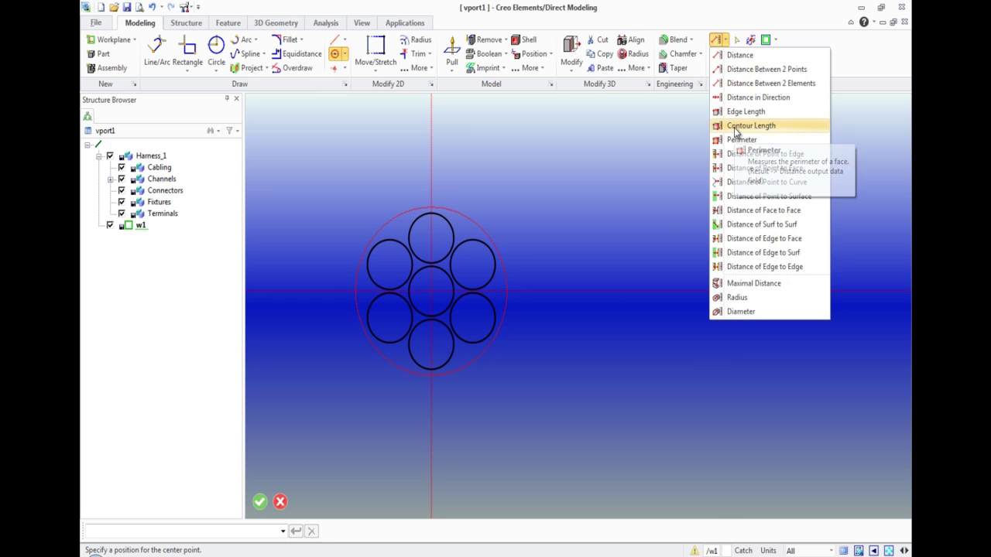
left_click(737, 55)
left_click_drag(436, 104, 234, 191)
left_click(224, 223)
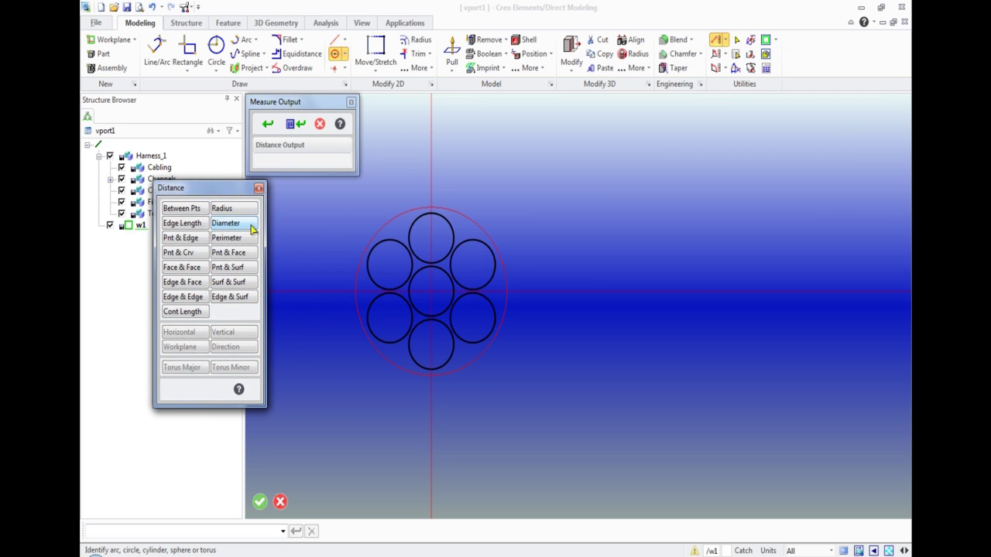
left_click(379, 222)
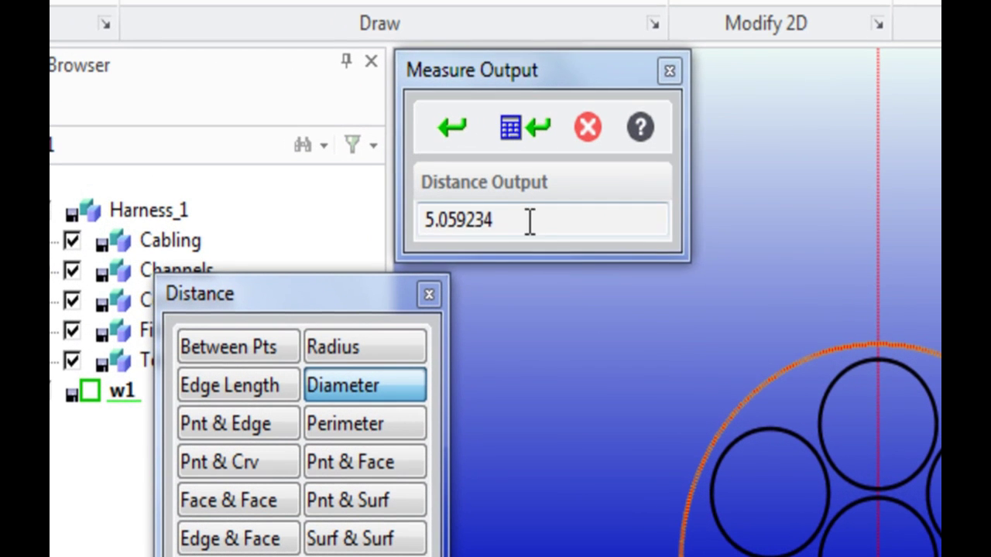
left_click_drag(490, 212, 385, 210)
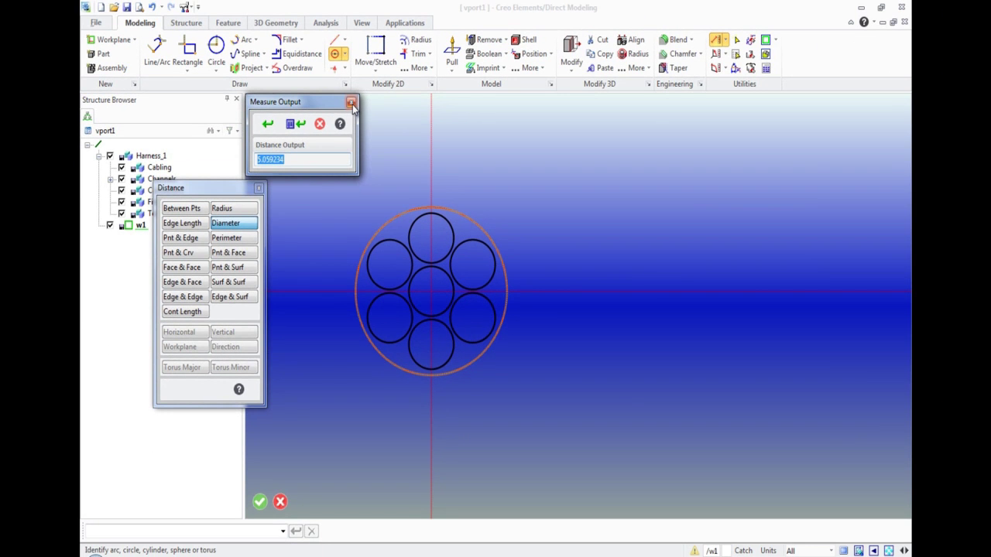
left_click(351, 103)
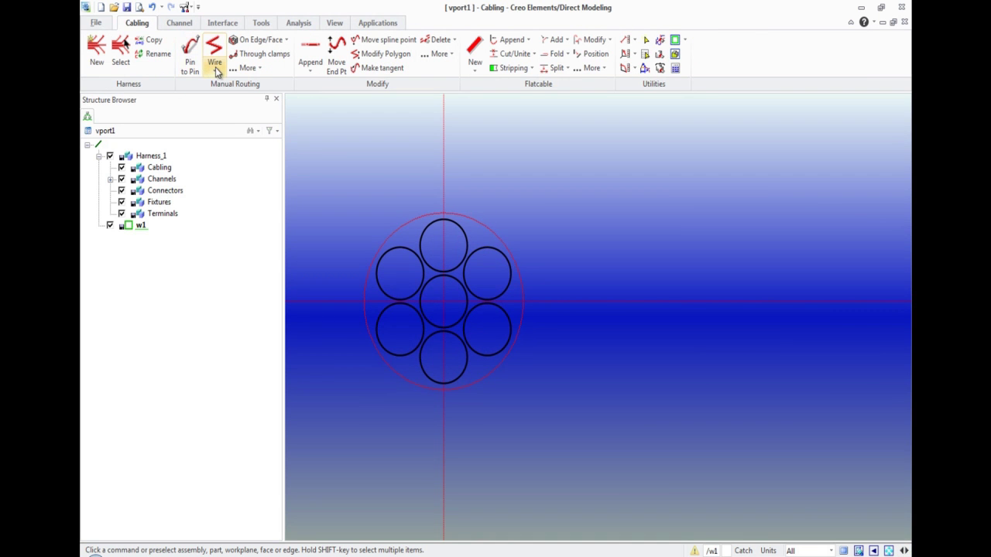
Step: Start a polygon cable and assign it the cable type C3x2.0 from the cable list
left_click(217, 71)
left_click(221, 86)
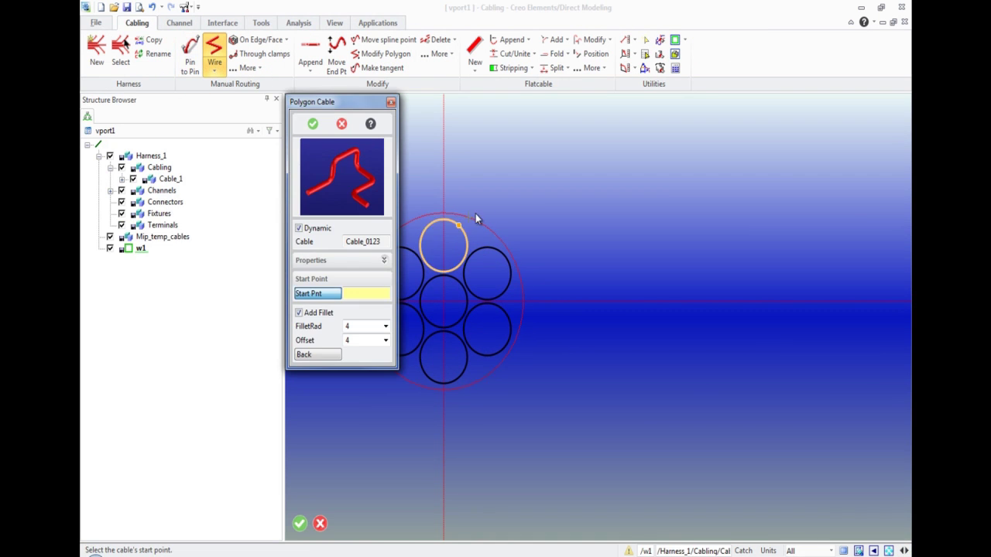
scroll(535, 308, "down", 5)
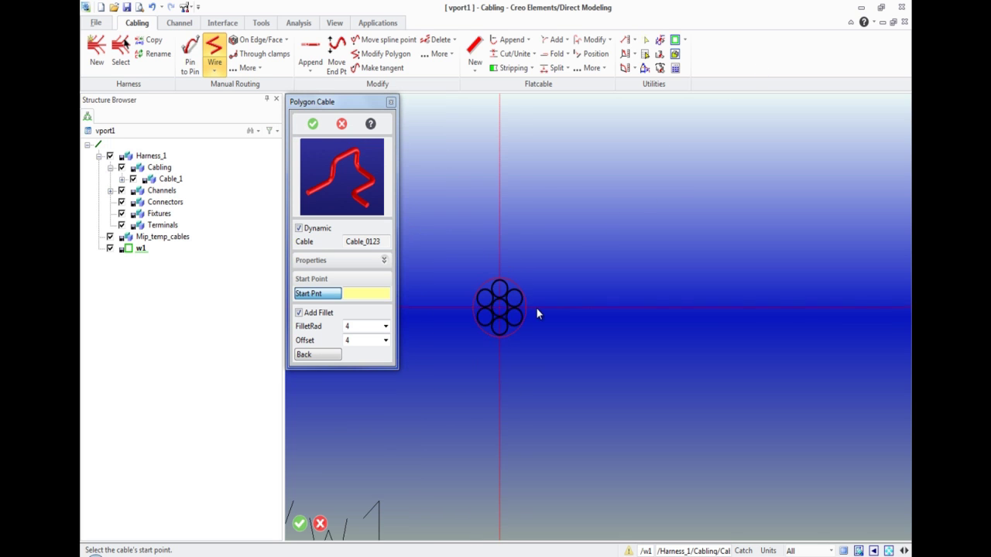
scroll(618, 302, "down", 2)
middle_click_drag(617, 301, 421, 269)
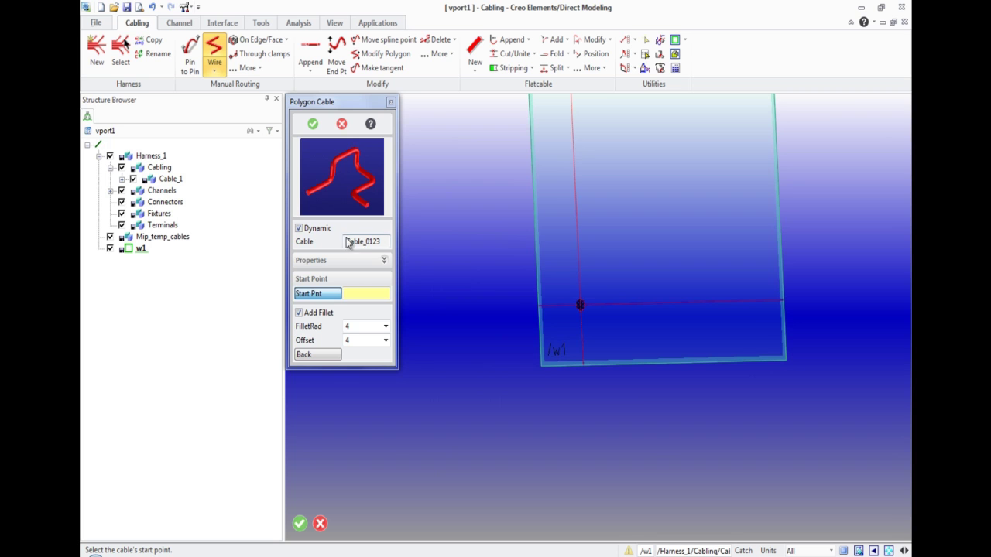
left_click(322, 242)
left_click(304, 376)
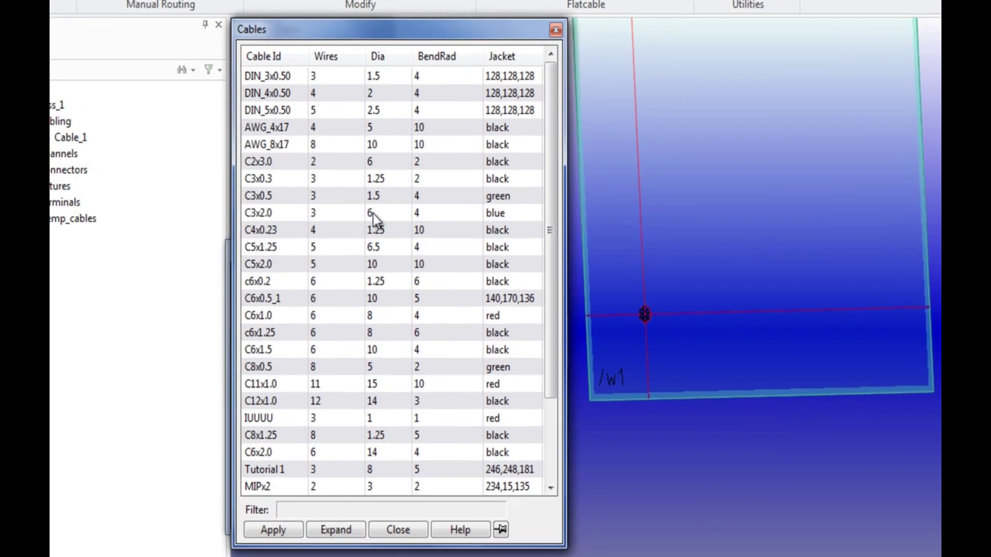
left_click(373, 214)
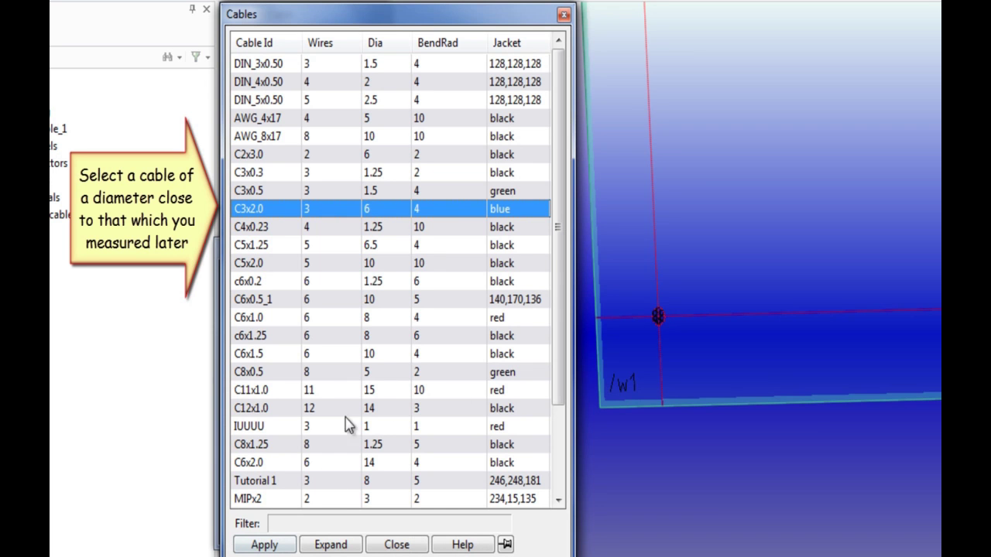
scroll(387, 344, "down", 2)
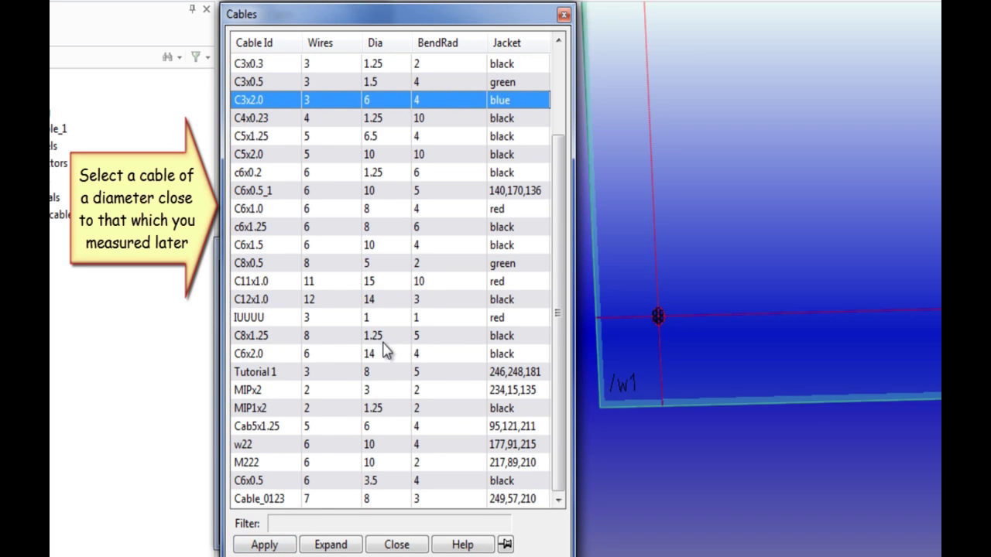
scroll(385, 351, "up", 1)
scroll(385, 350, "up", 1)
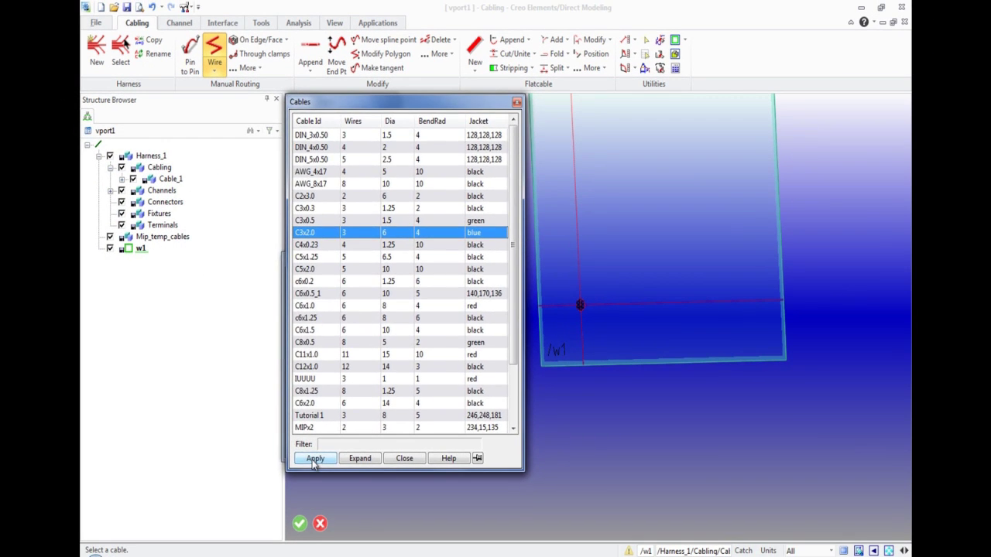
left_click(269, 537)
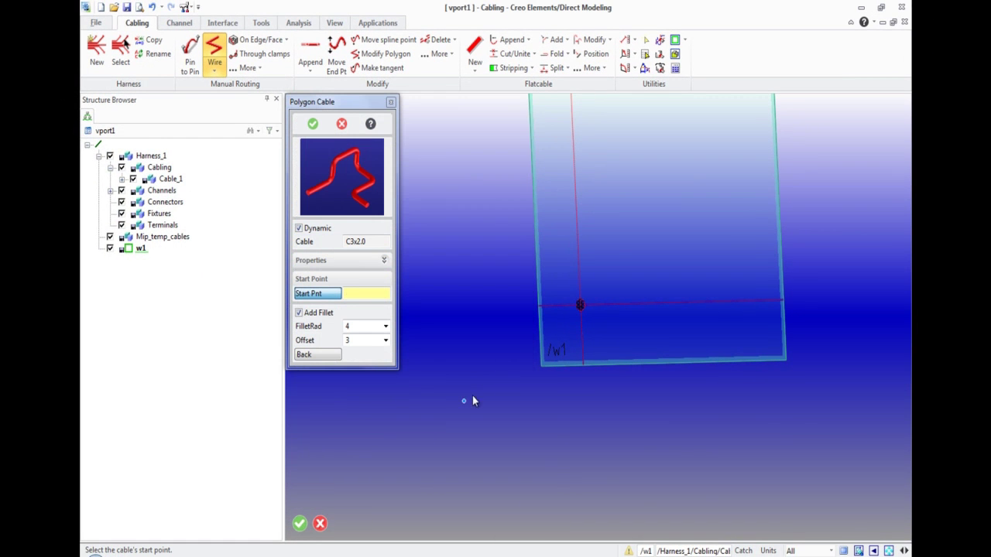
Step: Set the polygon cable's start point at the centre of the packed cable bundle
scroll(582, 308, "up", 4)
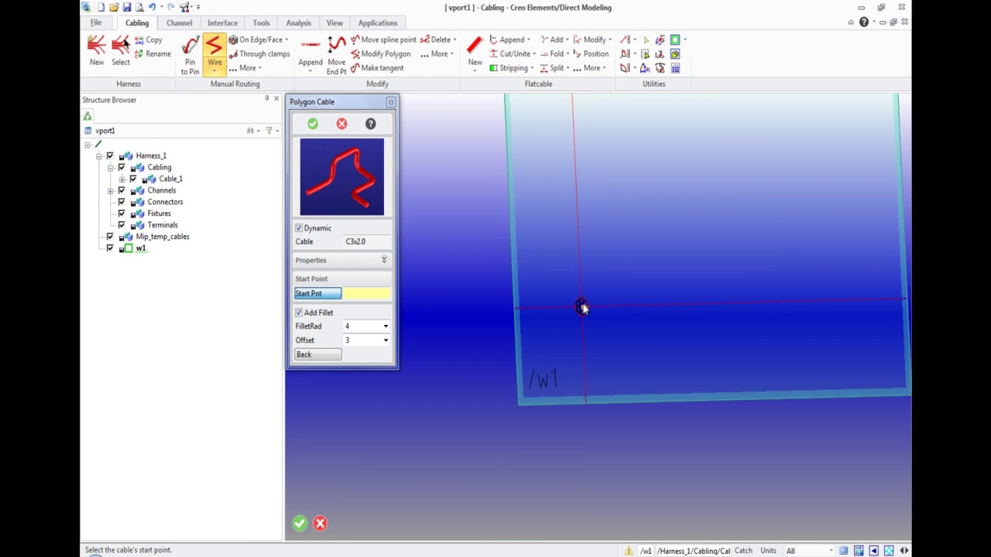
scroll(589, 314, "up", 3)
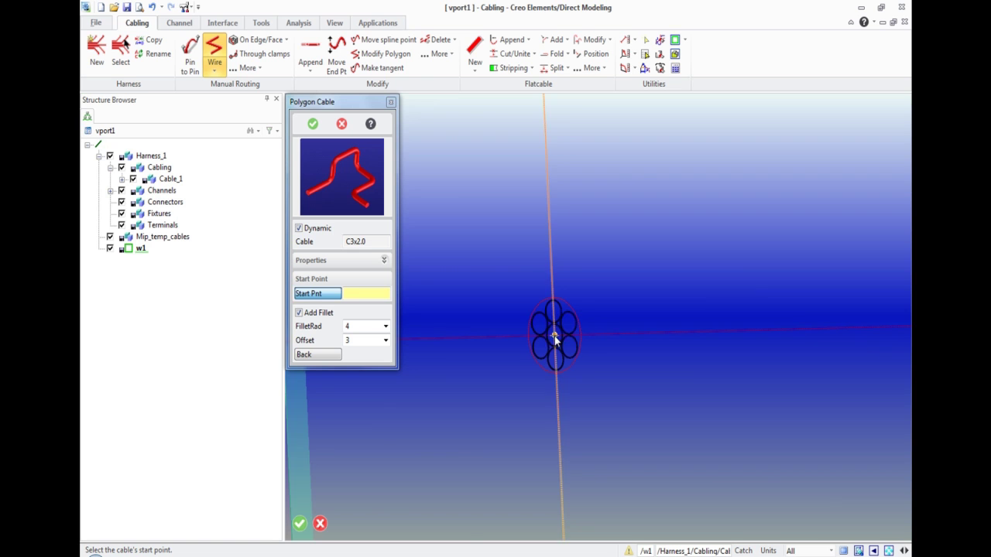
left_click(577, 349)
scroll(581, 350, "down", 5)
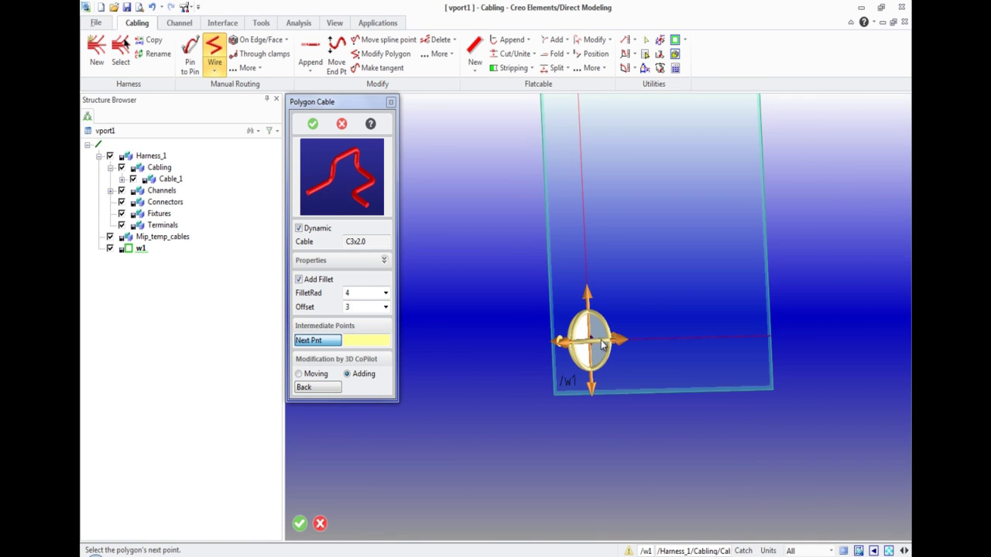
Step: Route the polygon cable straight out from the workplane, turn it upward along the vertical direction, and complete the cable
left_click_drag(573, 345, 486, 355)
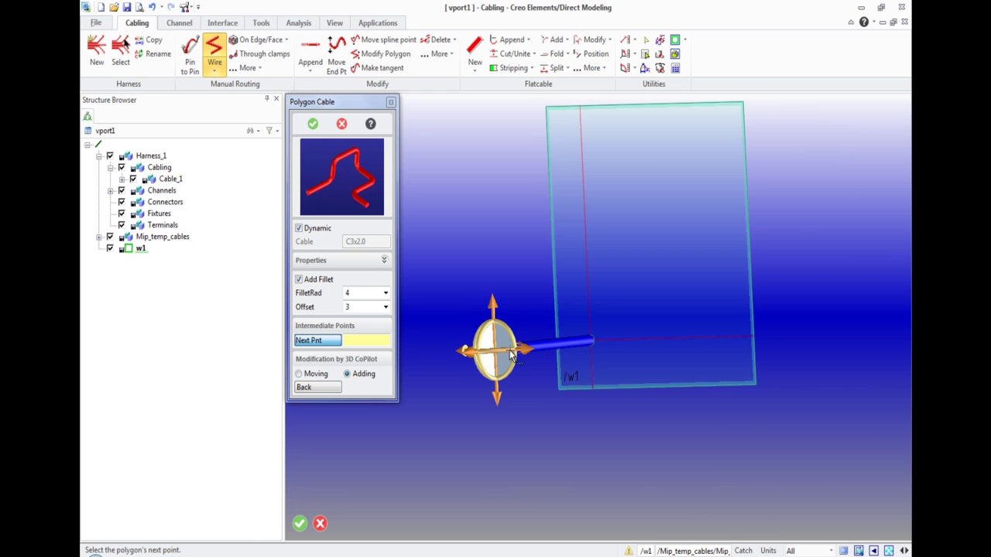
left_click_drag(493, 307, 481, 136)
middle_click_drag(611, 197, 579, 193)
left_click(313, 124)
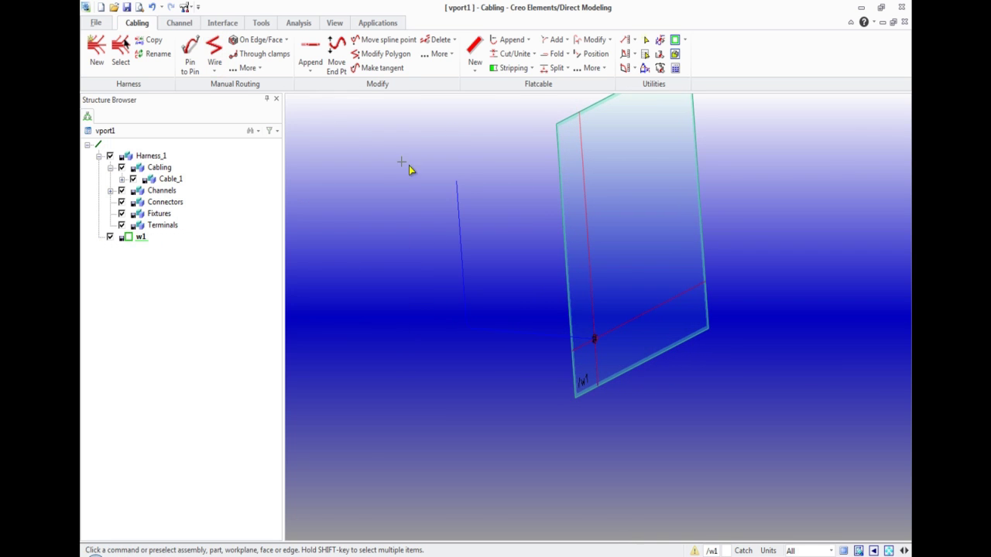
Step: Start Explode wires and assign the 1.5 mm diameter wire KUL123 as the wire for multiplication
mouse_move(608, 272)
middle_mouse_down()
mouse_move(580, 266)
mouse_move(591, 296)
mouse_move(621, 272)
mouse_move(627, 242)
mouse_move(606, 234)
mouse_move(586, 246)
mouse_move(593, 265)
middle_mouse_up()
middle_click_drag(619, 325, 596, 337)
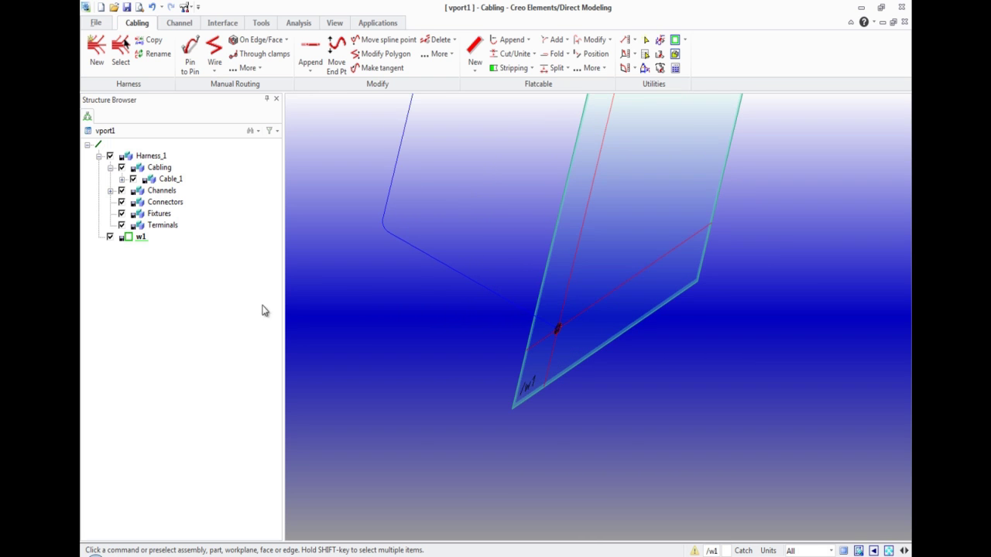
middle_click_drag(442, 182, 454, 243)
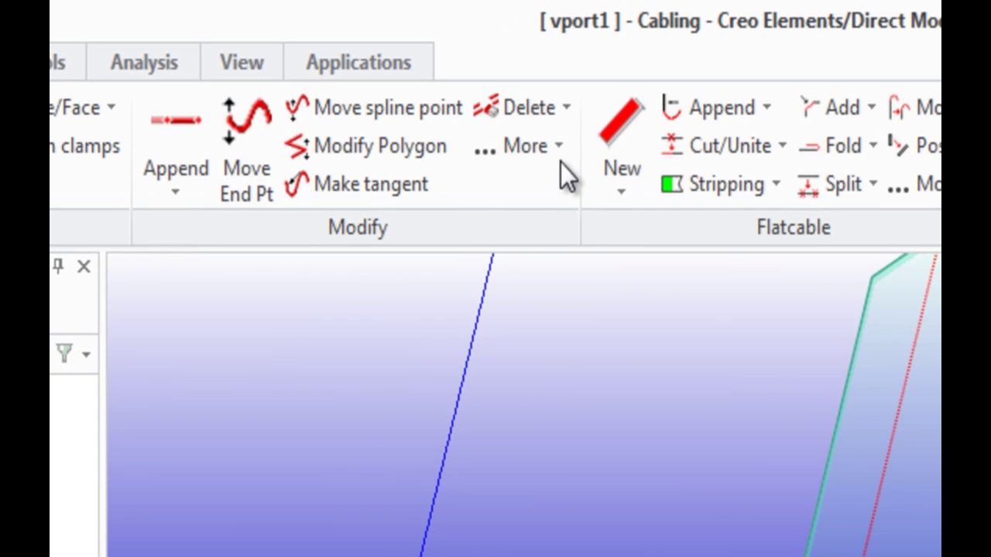
left_click(449, 55)
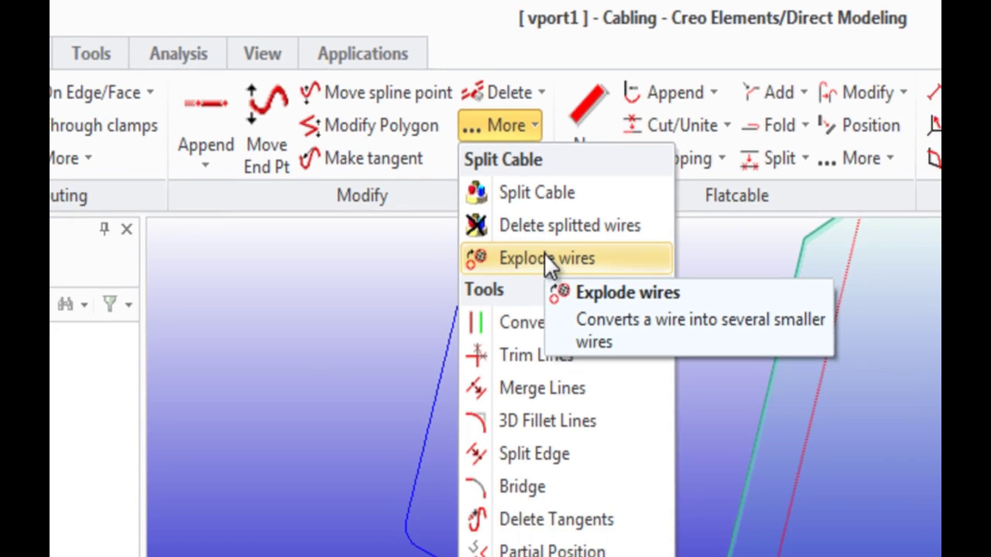
left_click(565, 289)
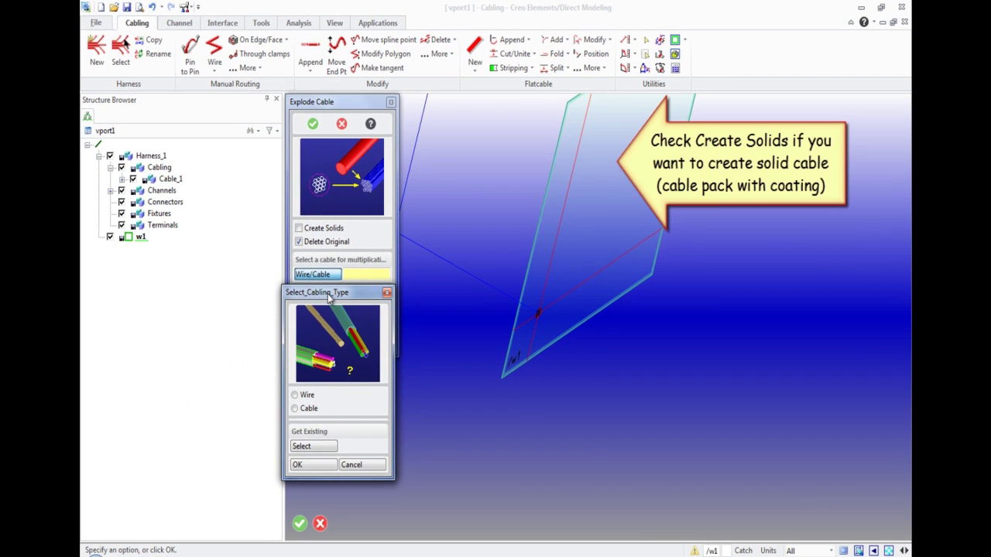
left_click_drag(328, 293, 222, 158)
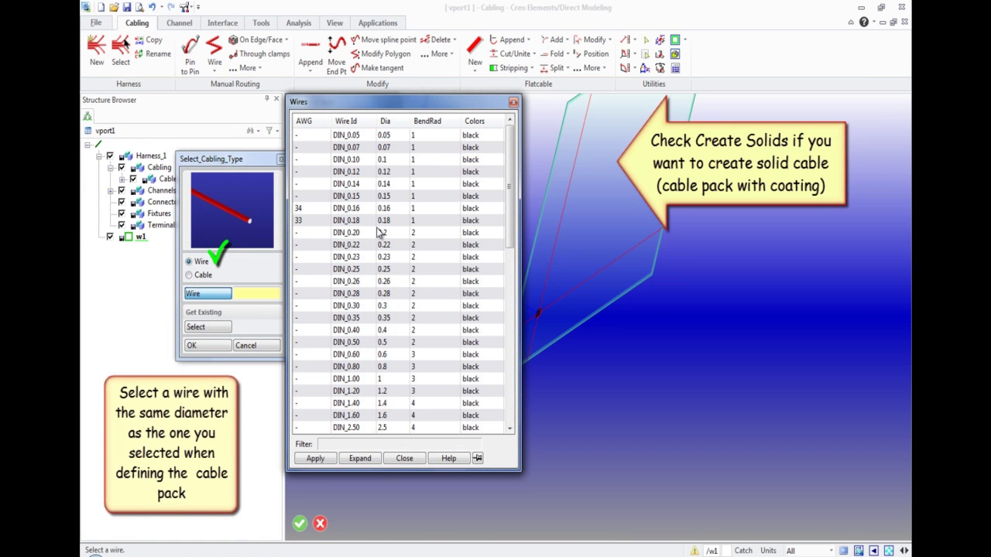
scroll(377, 302, "down", 1)
scroll(377, 308, "down", 7)
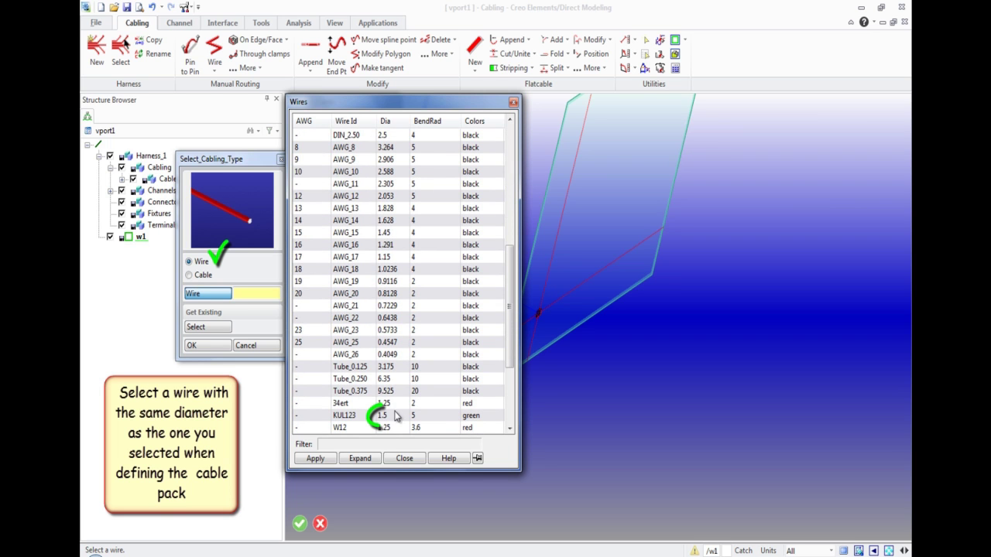
left_click(382, 418)
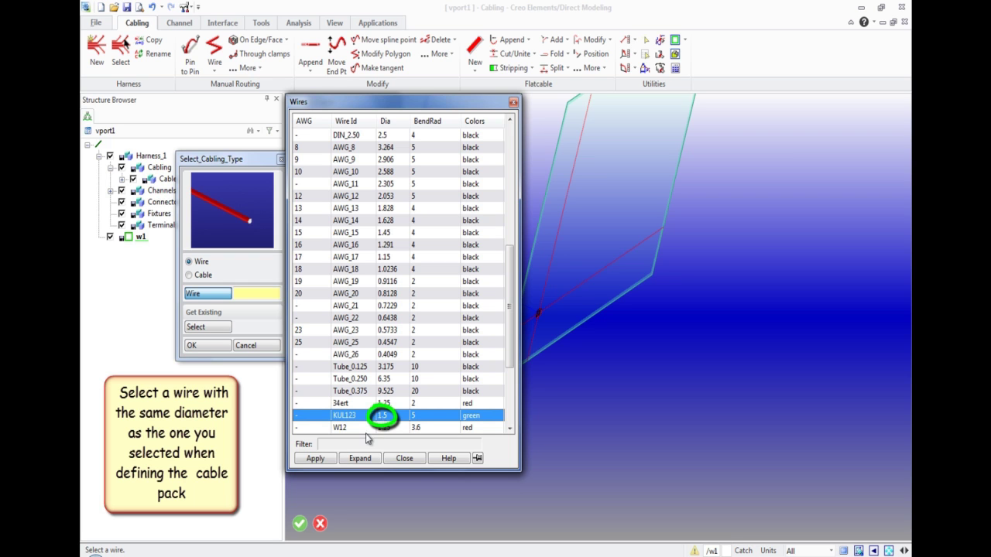
left_click(316, 459)
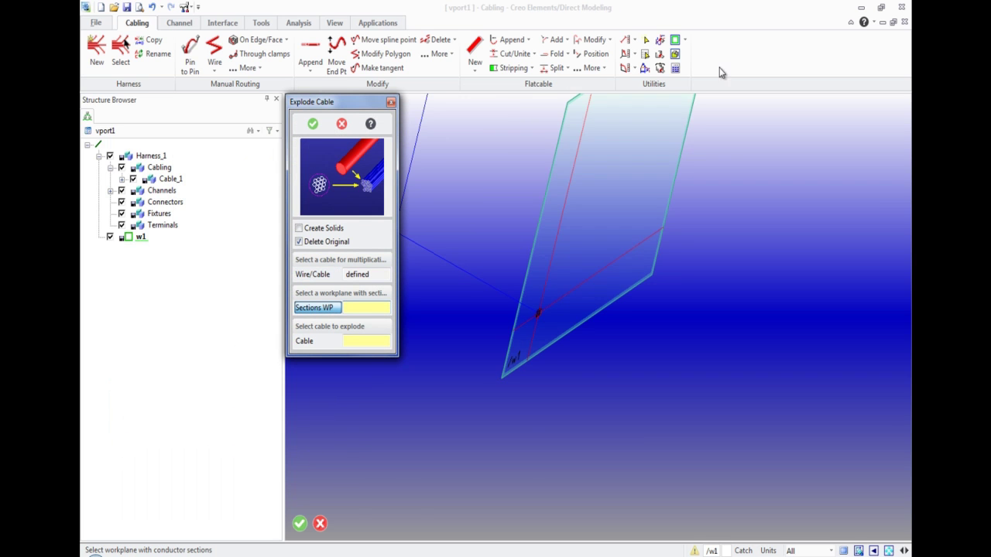
Step: Explode the polygon cable into individual wires using the conductor sections on workplane w1
scroll(532, 339, "up", 5)
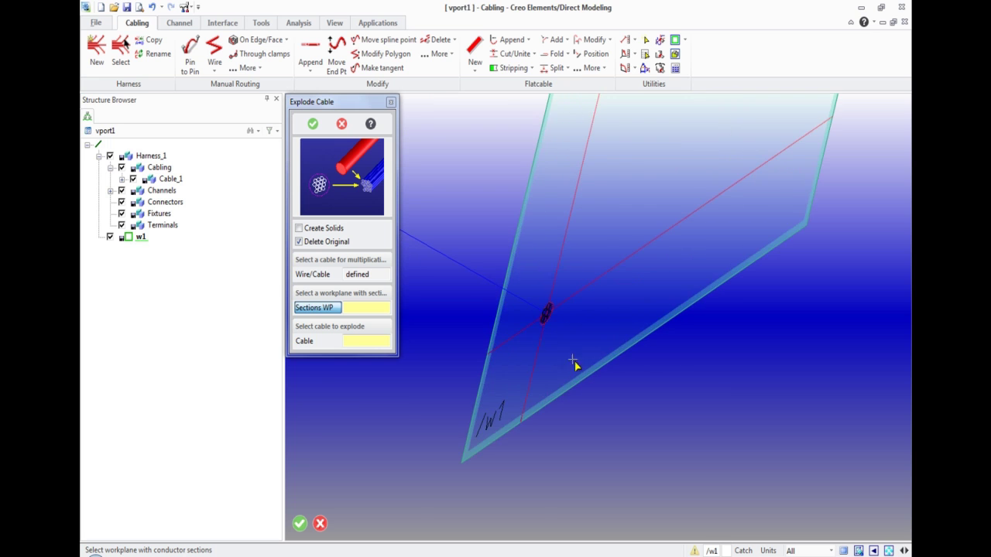
left_click(580, 380)
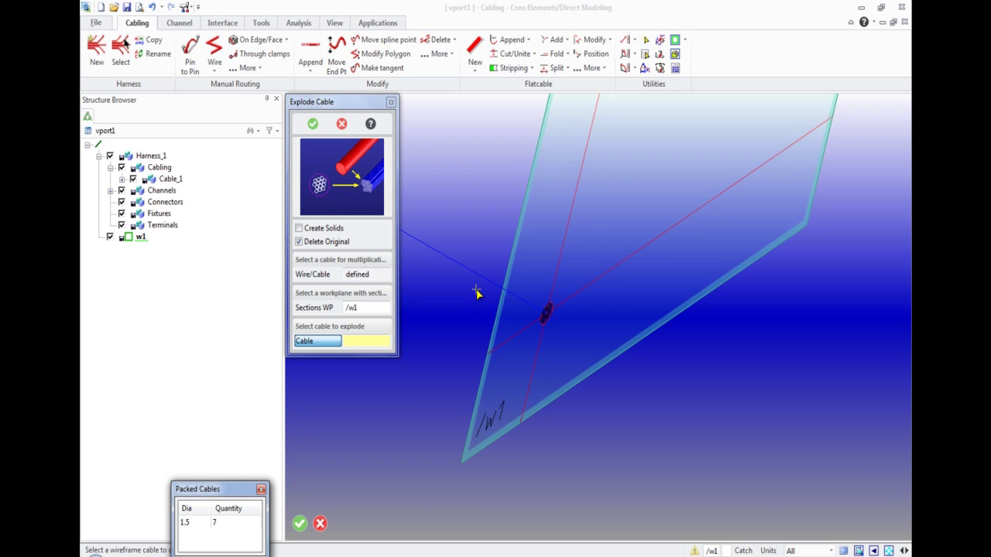
left_click(463, 270)
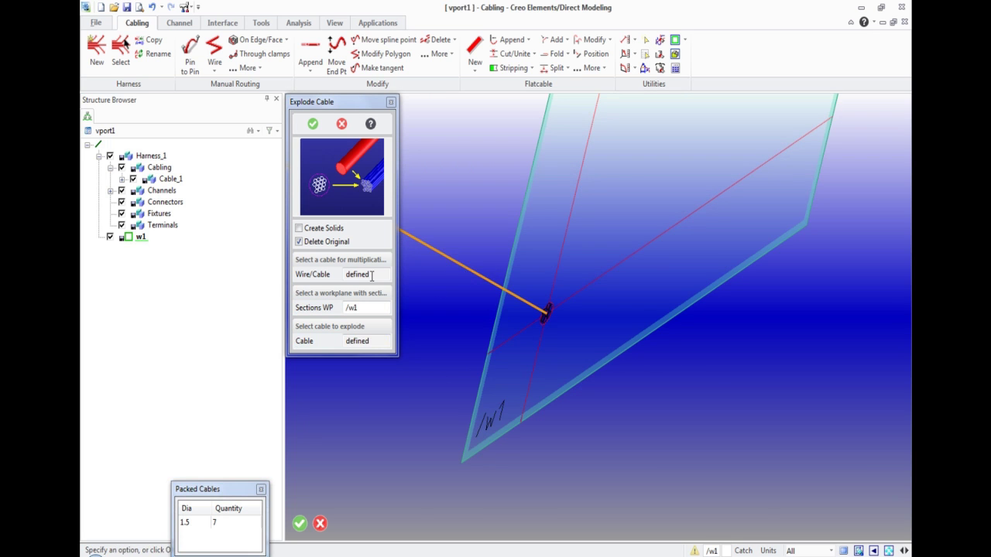
left_click(307, 128)
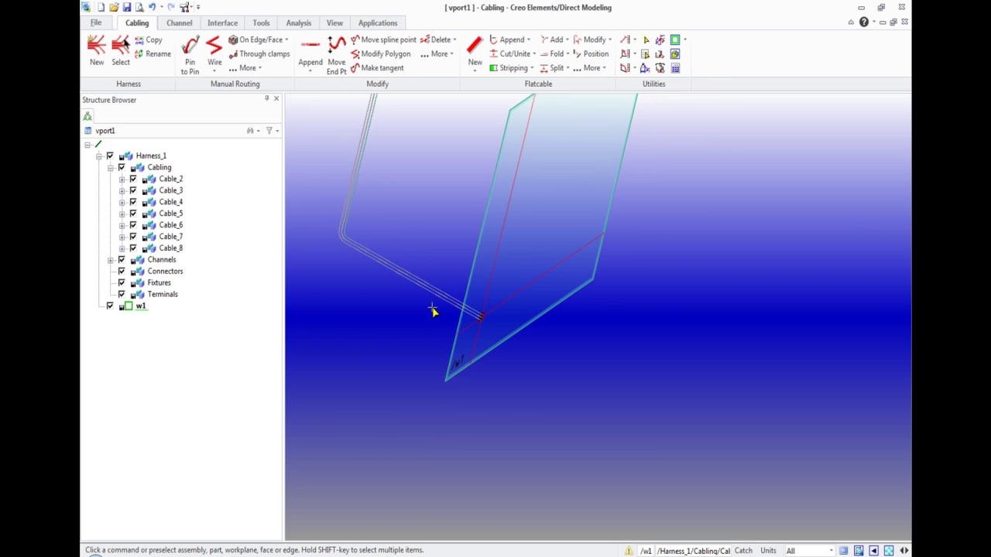
Step: Re-create the solid visual wires for all cables in the harness
left_click(263, 23)
left_click(315, 53)
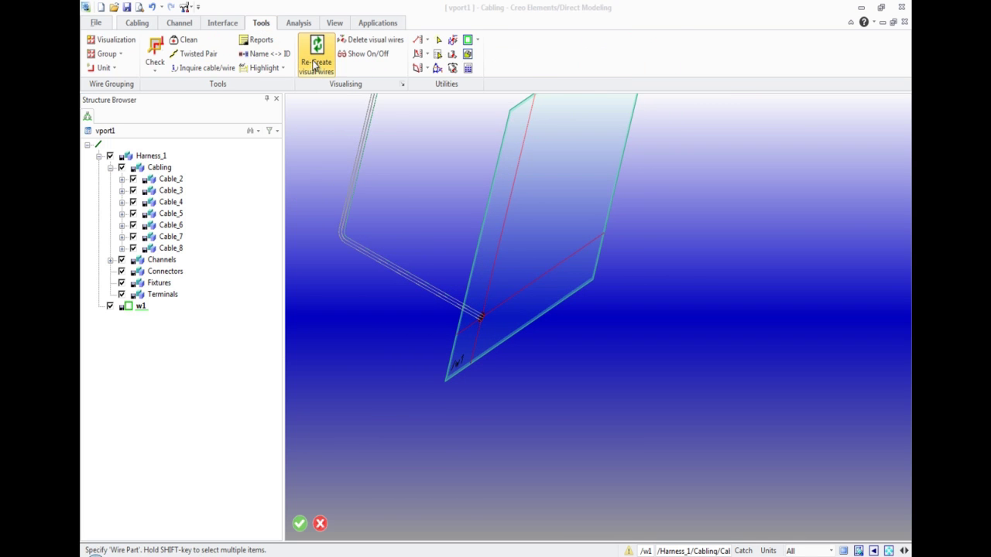
left_click(325, 226)
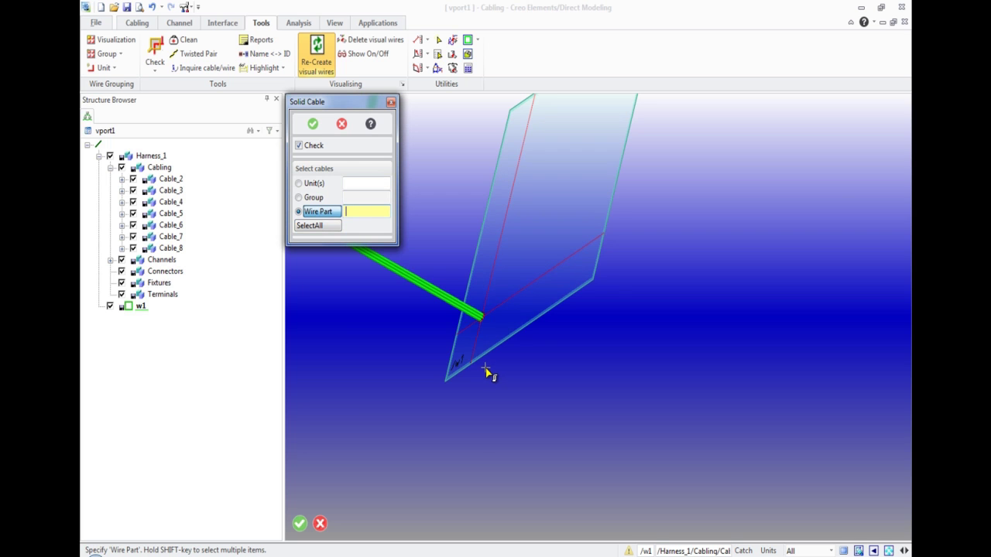
Step: Hide workplane w1 to examine the solid wire bundle, and finish re-creating the visual wires
left_click(110, 306)
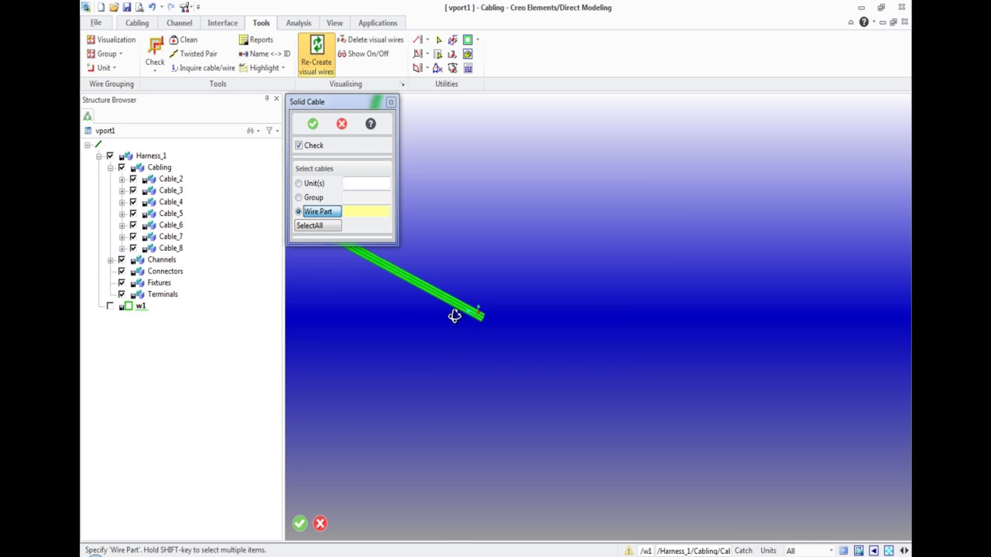
middle_click_drag(379, 316, 492, 320)
scroll(492, 320, "up", 3)
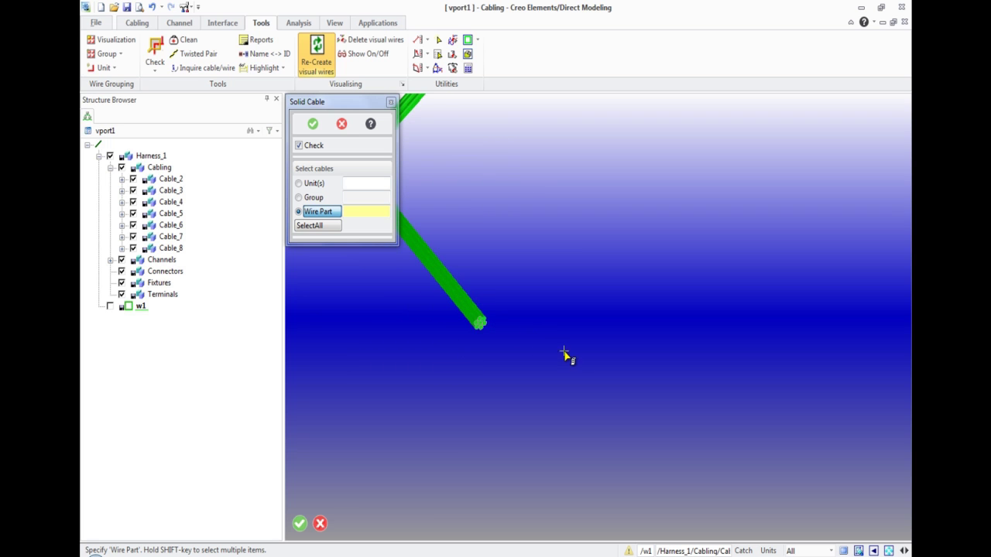
left_click(312, 123)
middle_click_drag(497, 298, 478, 246)
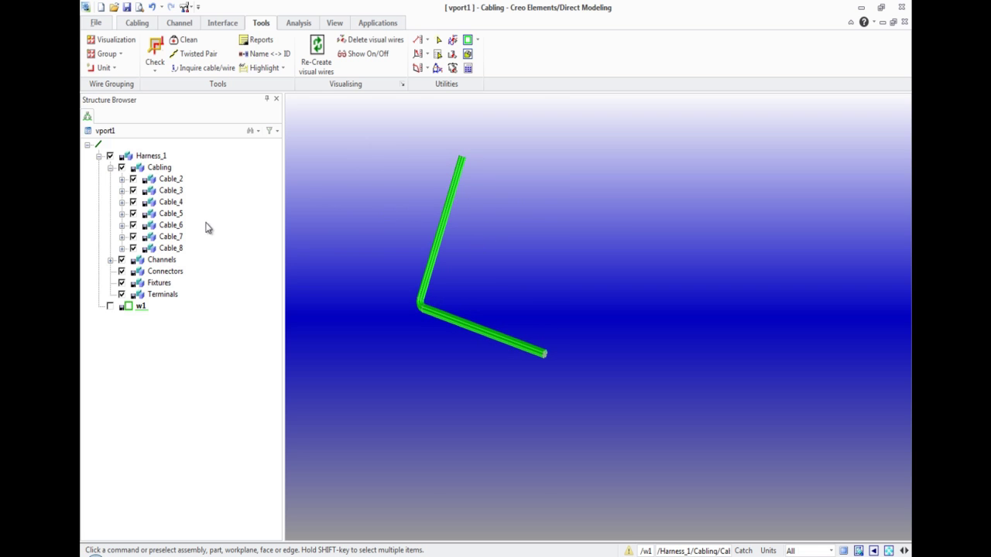
Step: Show workplane w1 again and delete Cable_2 through Cable_8 from the harness
left_click(110, 306)
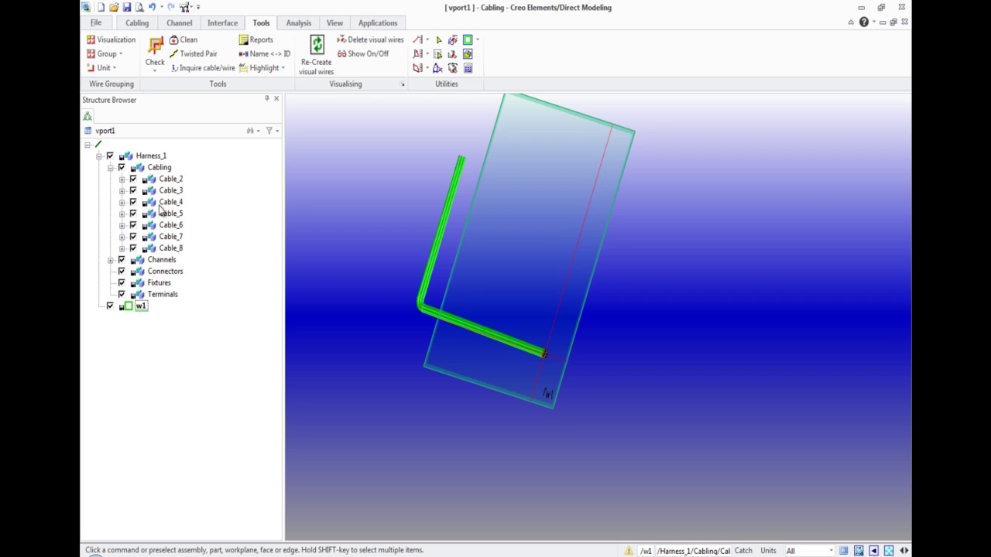
left_click(169, 181)
left_click(171, 250, "shift")
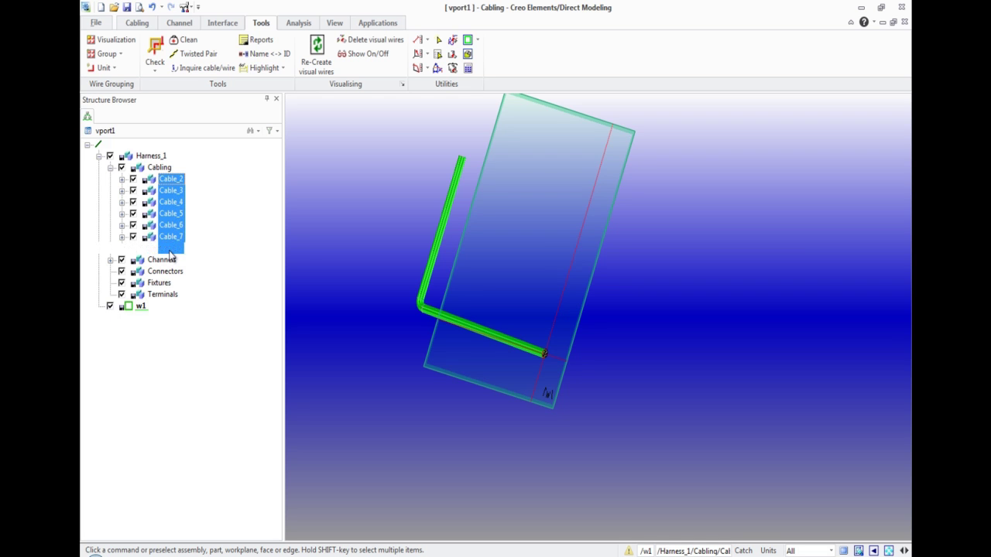
right_click(171, 250)
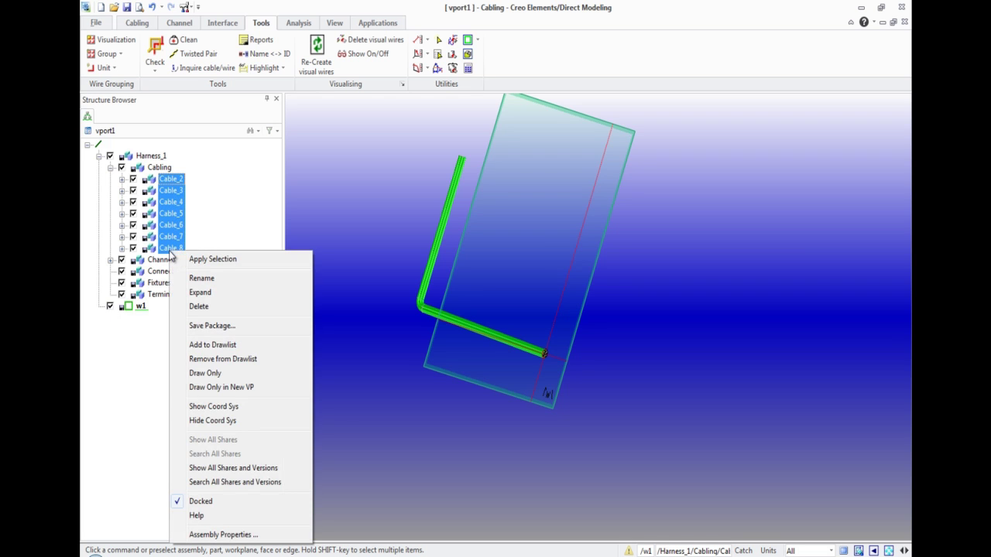
left_click(194, 307)
Step: Delete the packed cable circles drawn where the construction lines cross on workplane w1
middle_click_drag(553, 329, 531, 301)
left_click(452, 40)
left_click_drag(522, 324, 552, 389)
middle_click(535, 374)
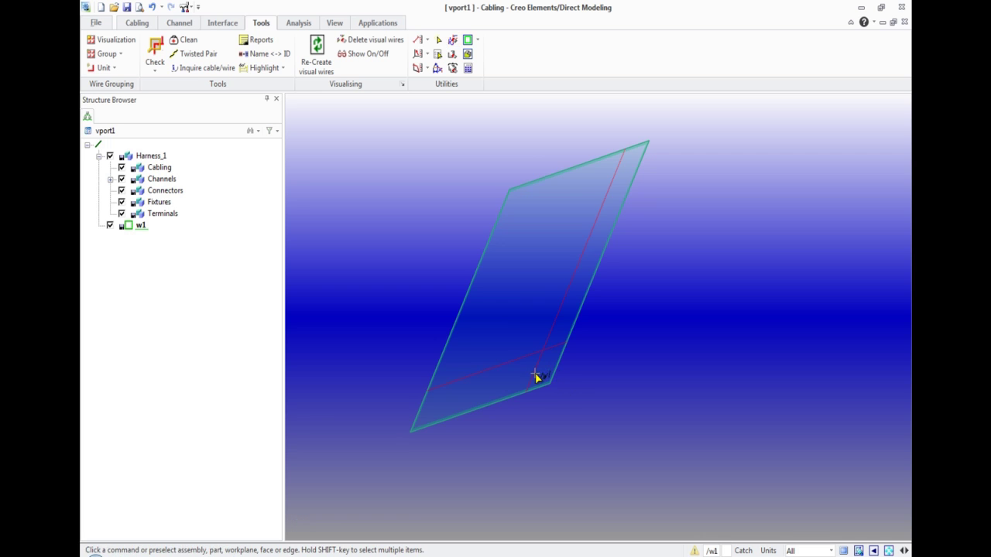
Step: Align the view to the current workplane w1 and fit it
middle_click_drag(548, 350, 504, 307)
right_click(504, 307)
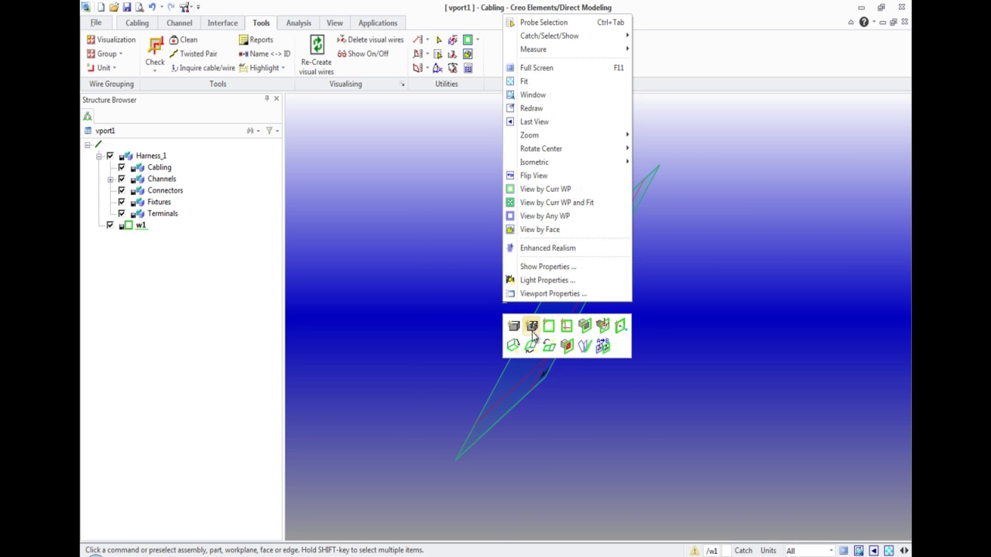
left_click(581, 202)
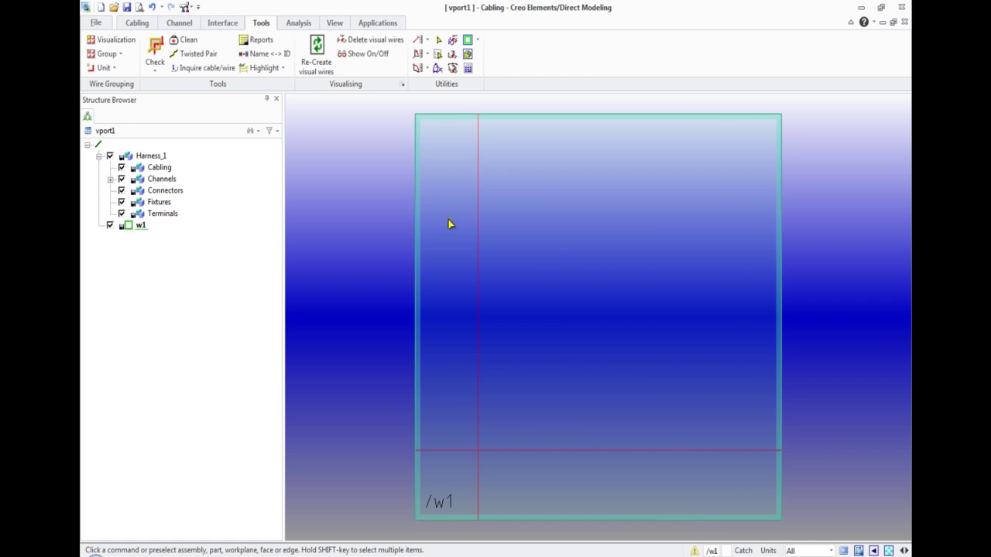
Step: Open the cable library and begin a new cable entry with the Cable Id Cab_051
left_click(175, 26)
left_click(210, 26)
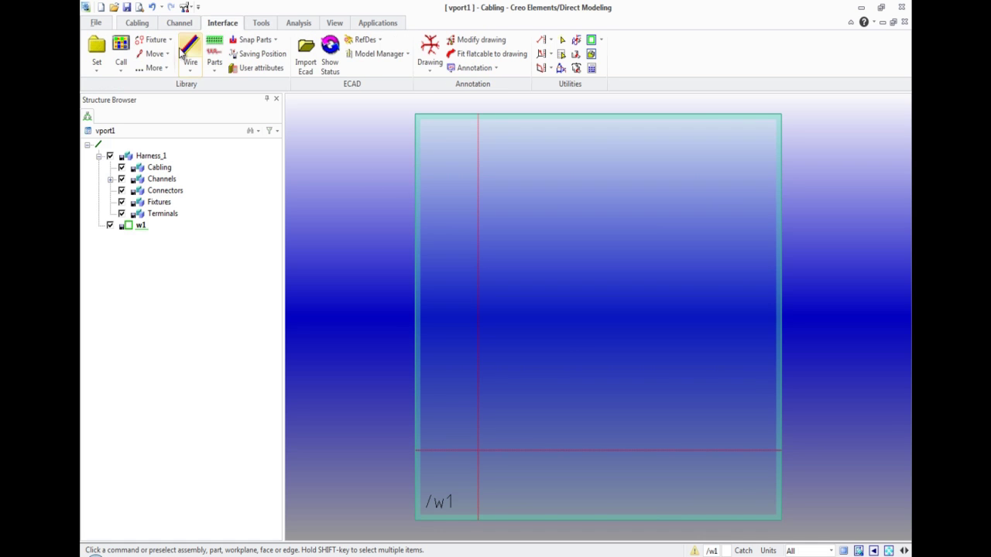
left_click(190, 74)
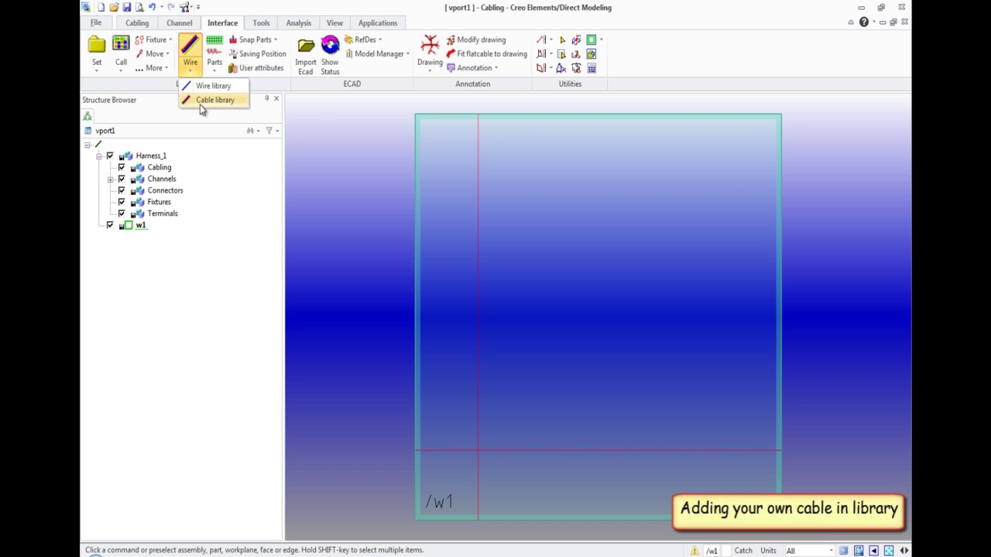
left_click(200, 104)
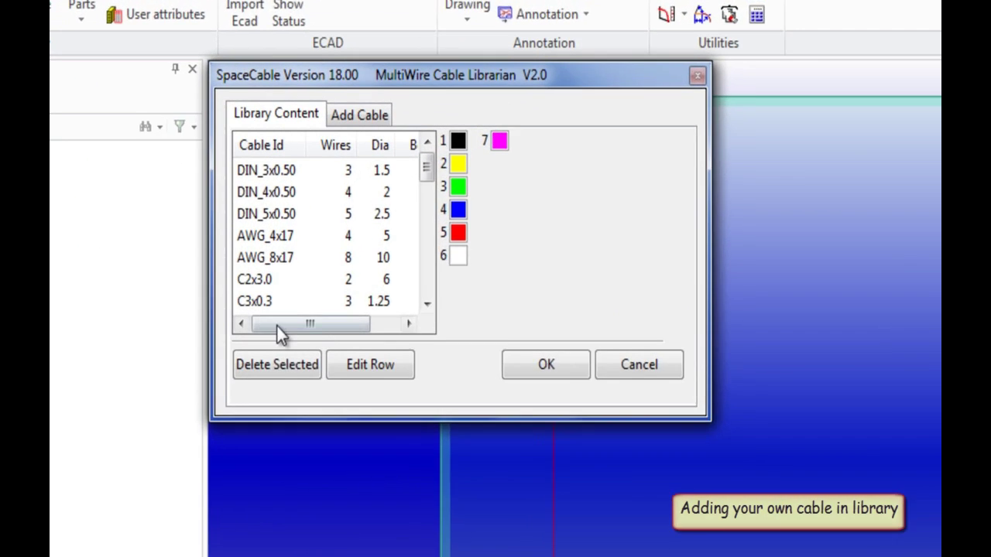
left_click(350, 111)
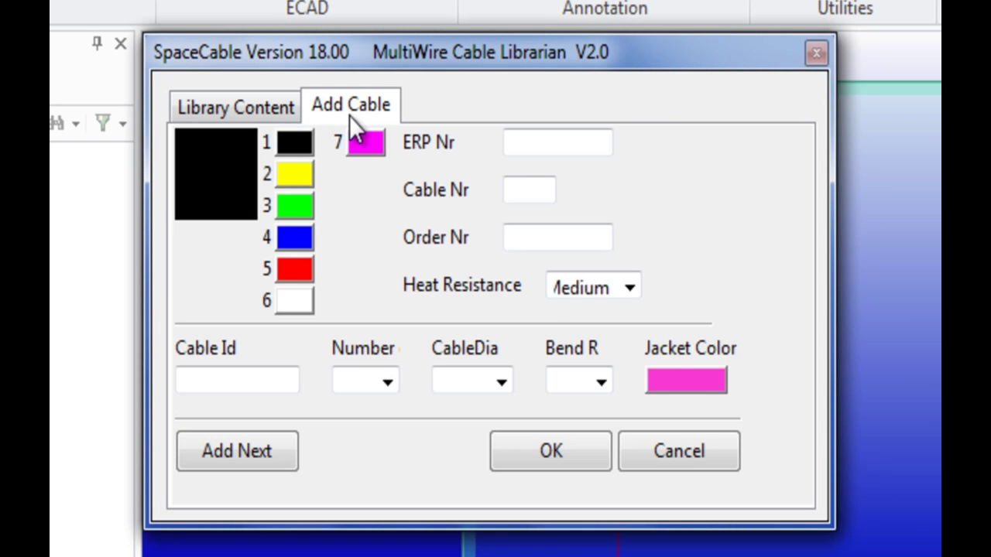
left_click(277, 383)
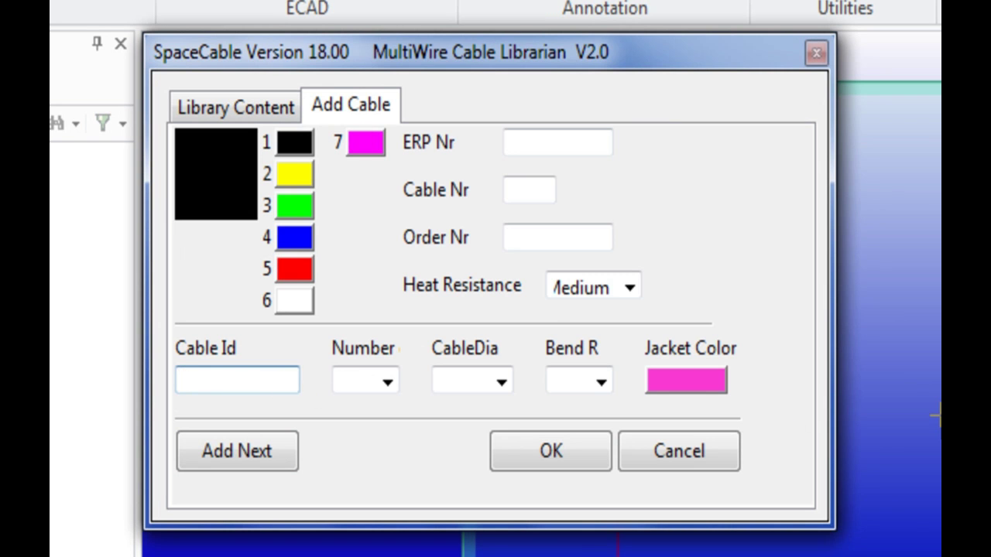
type("Cab_0")
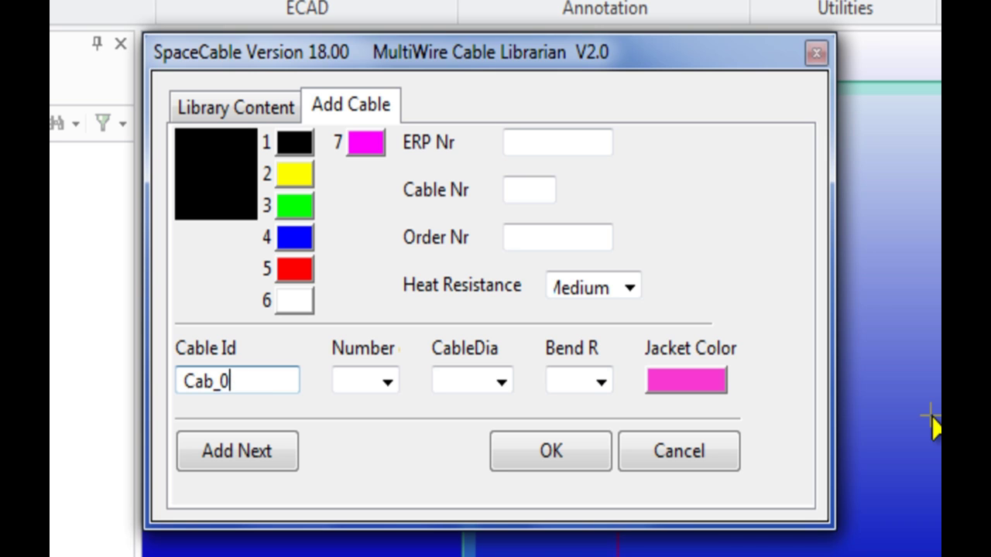
type("151")
Step: Set the number of wires in the new library cable Cab_051 to 5
left_click(388, 381)
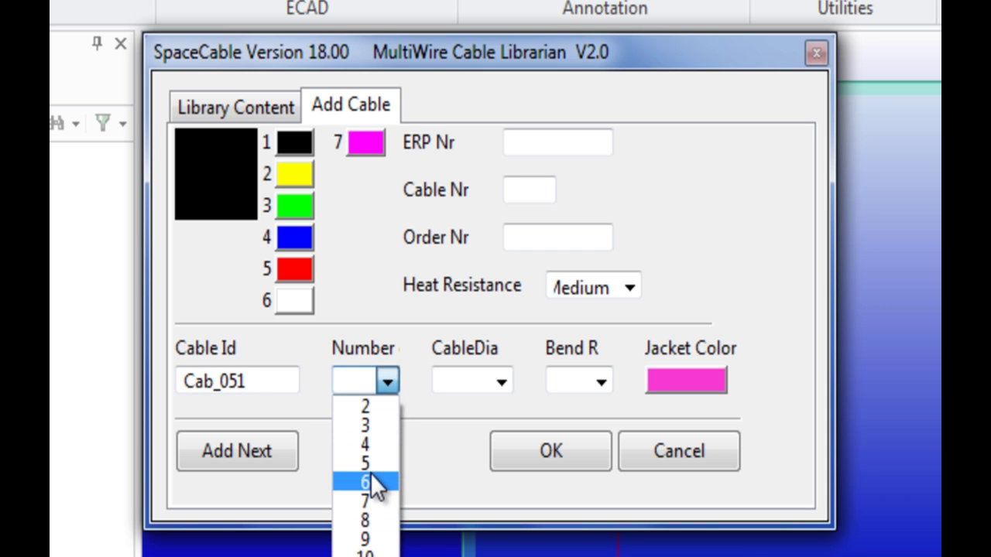
left_click(365, 540)
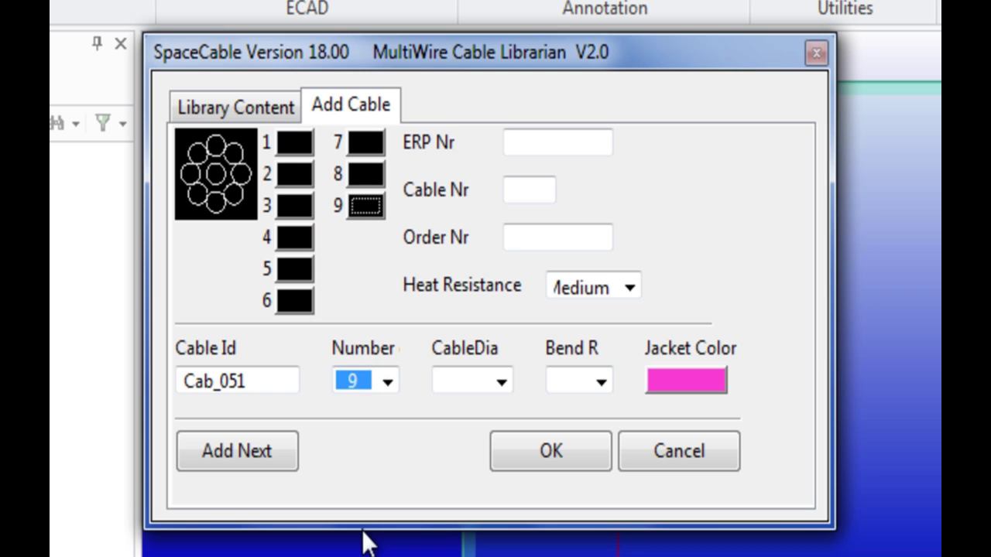
left_click(386, 381)
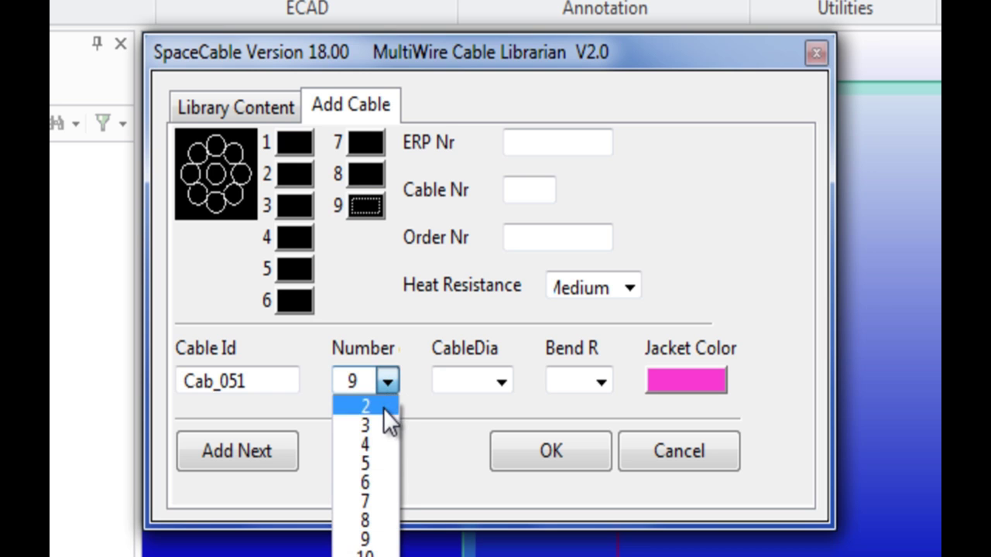
left_click(372, 461)
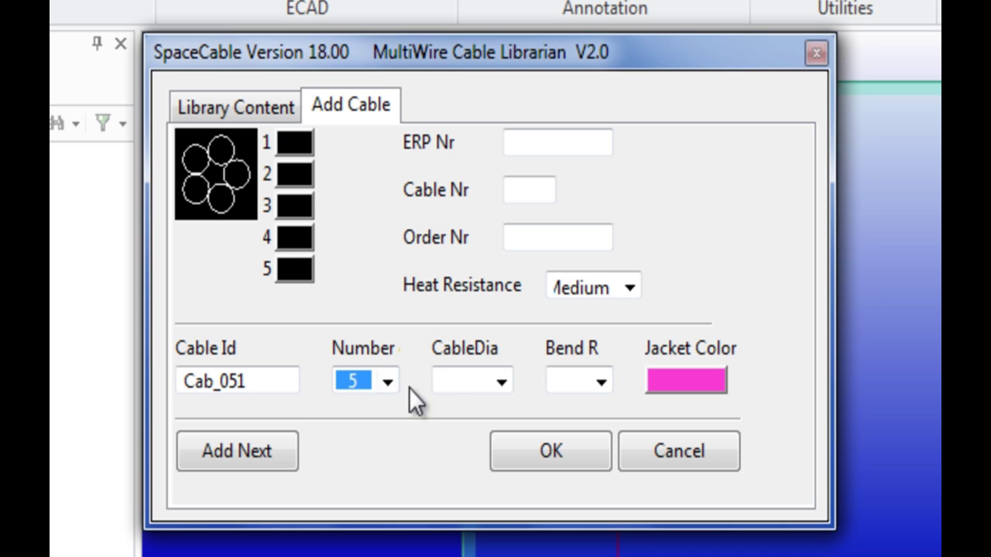
Step: Set the diameter of library cable Cab_051 to 7.5 and its bend radius to 3
left_click(502, 383)
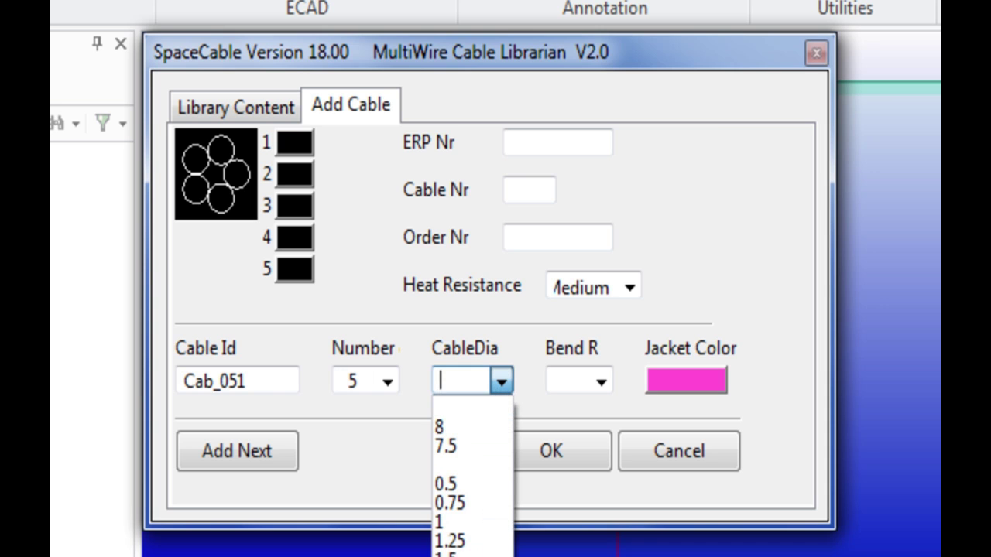
left_click(463, 382)
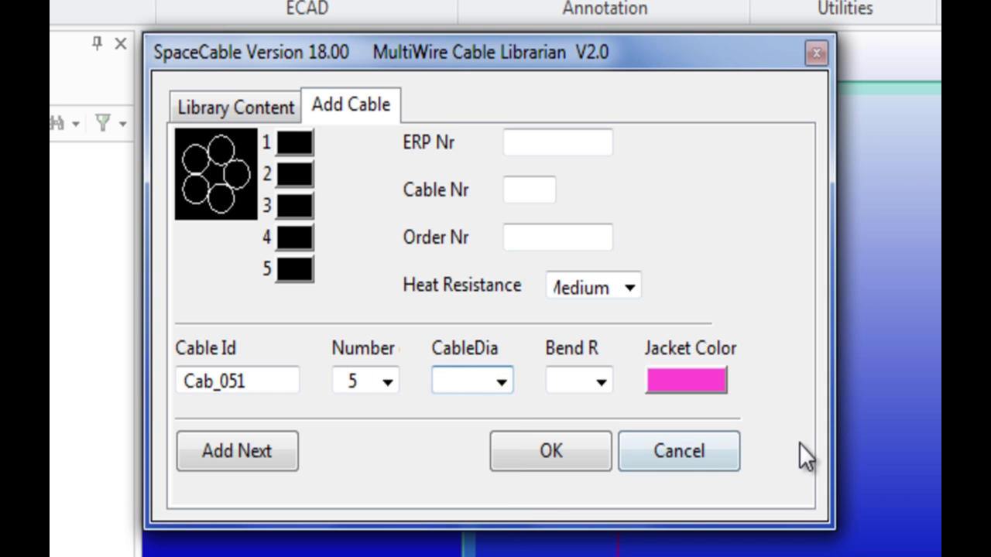
type("6")
key("BackSpace")
type("7.5")
left_click(599, 382)
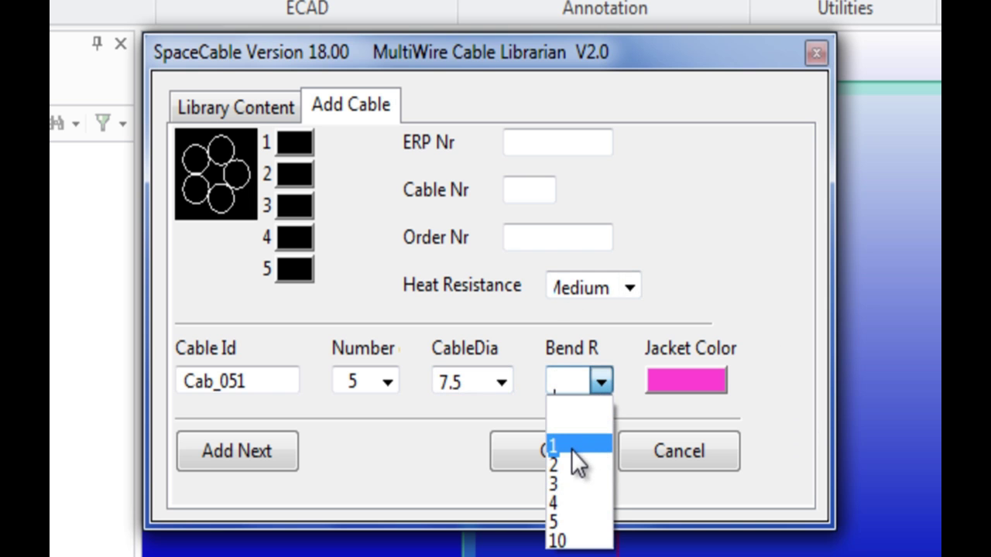
left_click(569, 476)
Step: Give the cable jacket a custom pinkish-red color with red 249, green 57 and blue 101
left_click(684, 379)
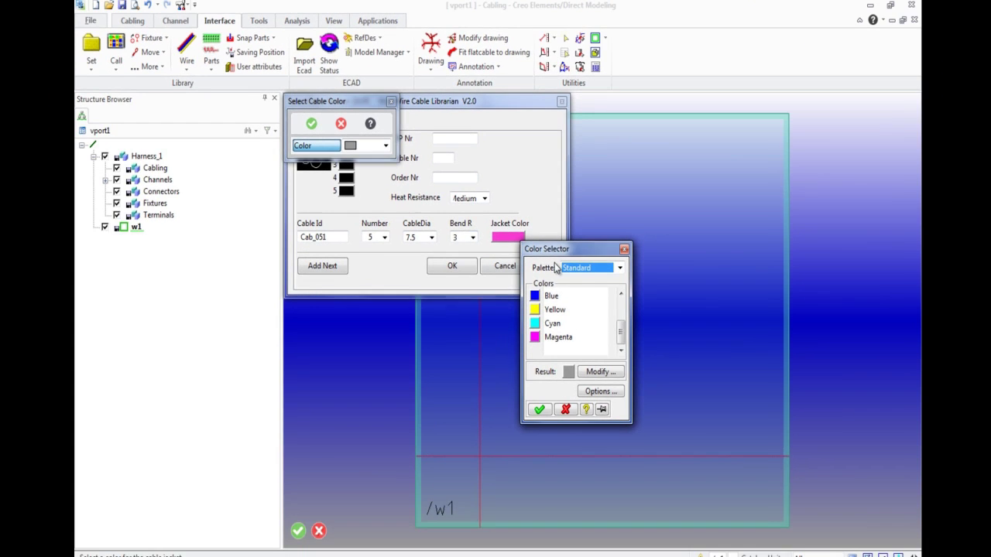
left_click(597, 367)
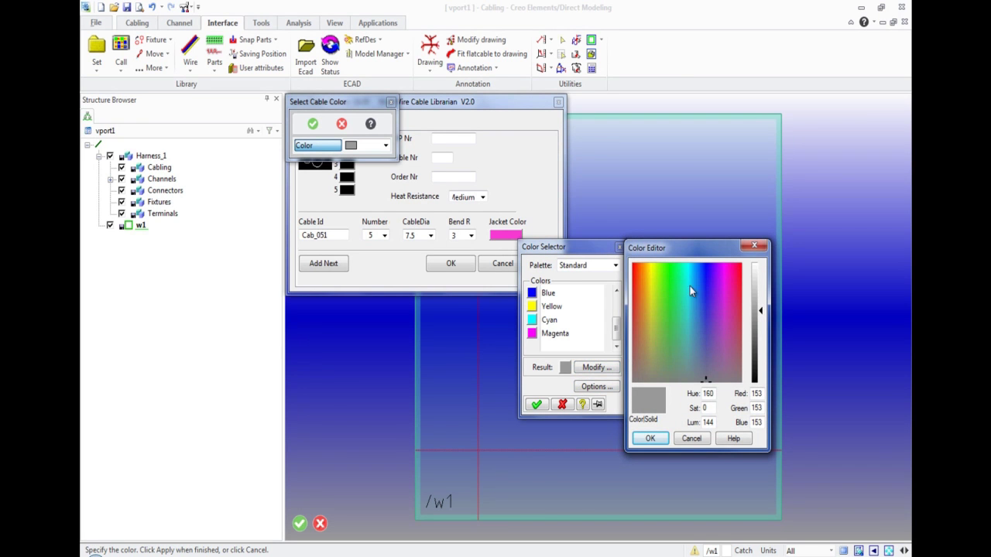
left_click(740, 272)
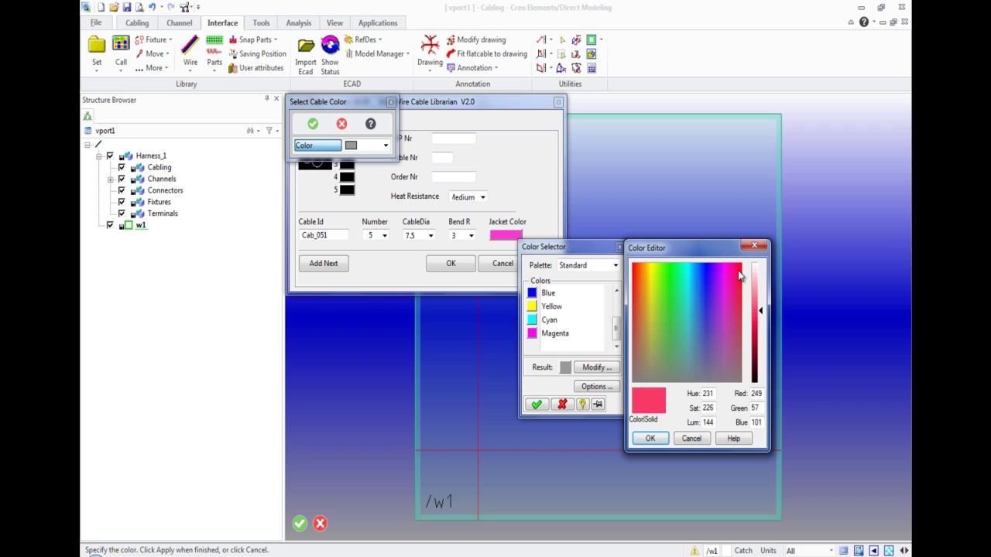
left_click(650, 439)
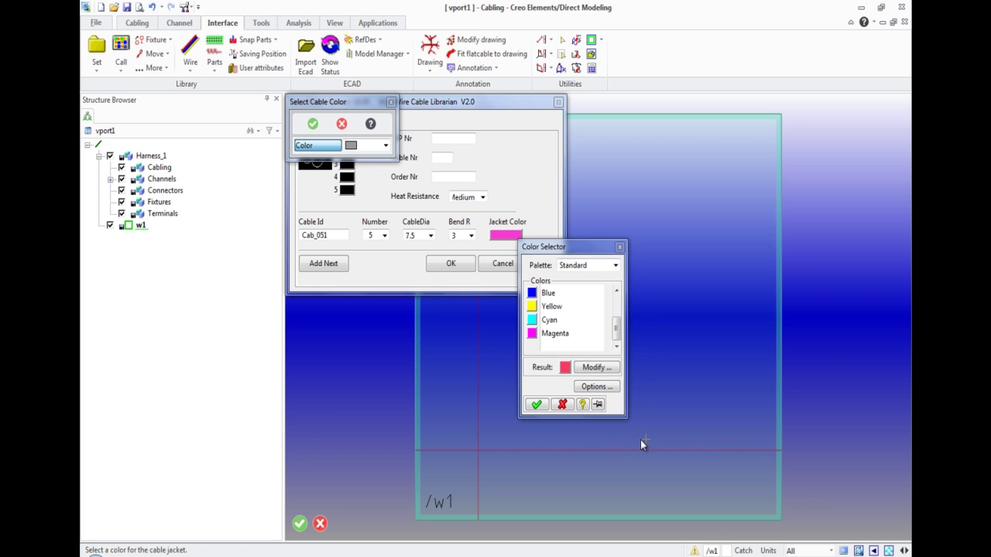
left_click(537, 405)
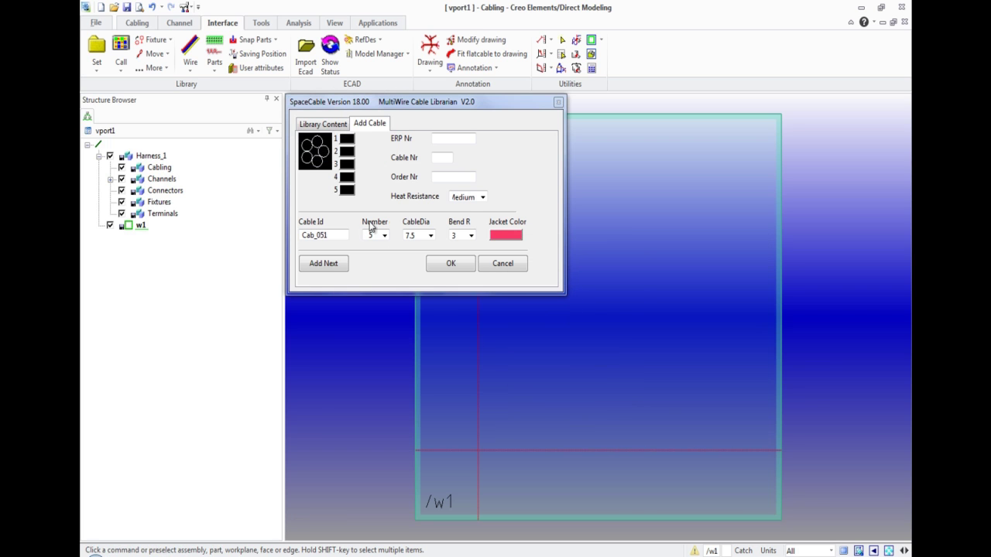
Step: Color the conductors of Cab_051: number 1 yellow, number 3 blue, number 4 white and number 5 red
left_click(348, 139)
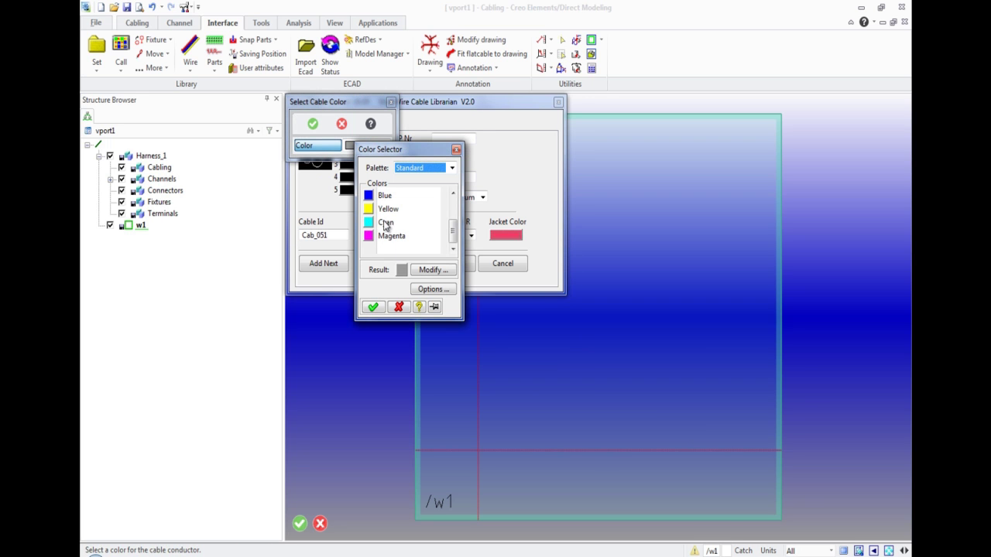
double_click(372, 212)
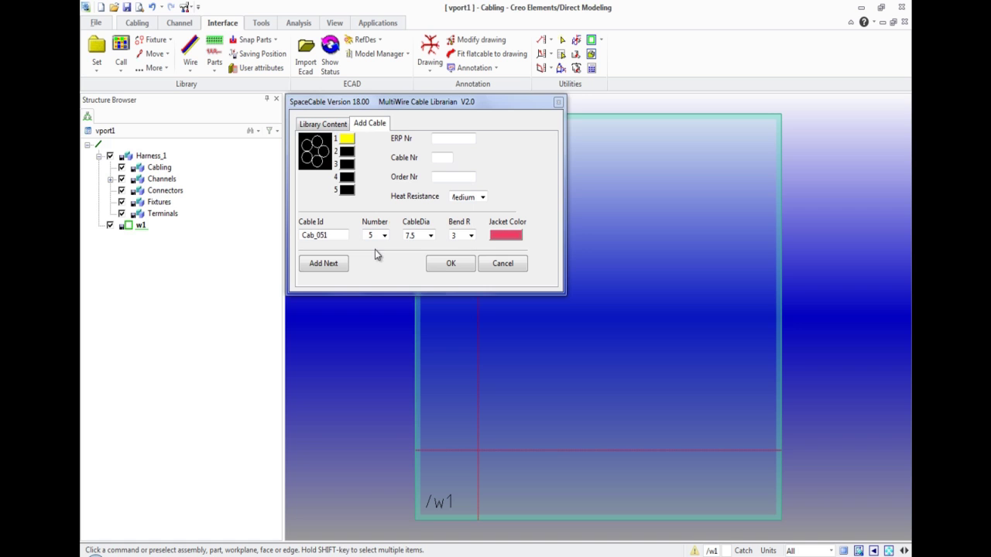
left_click(346, 166)
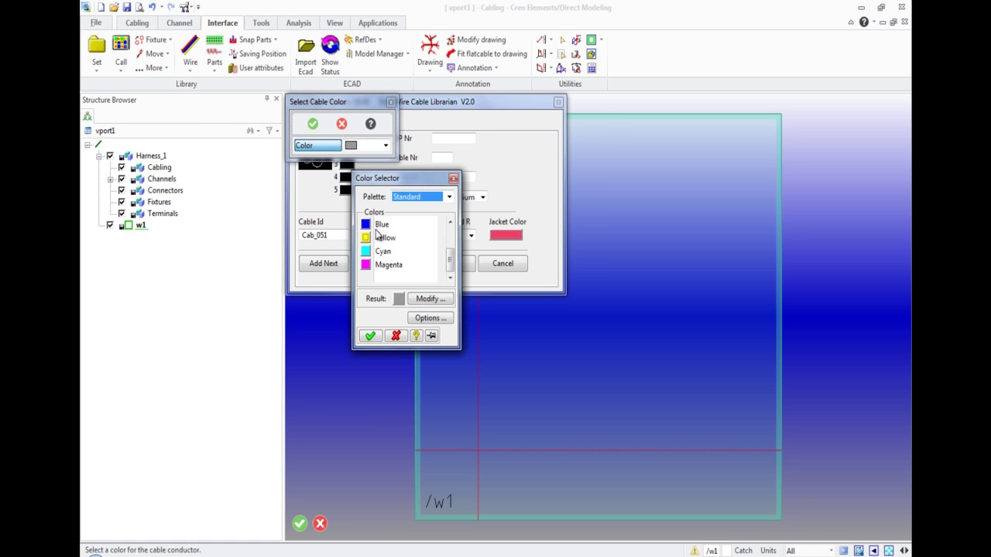
double_click(372, 224)
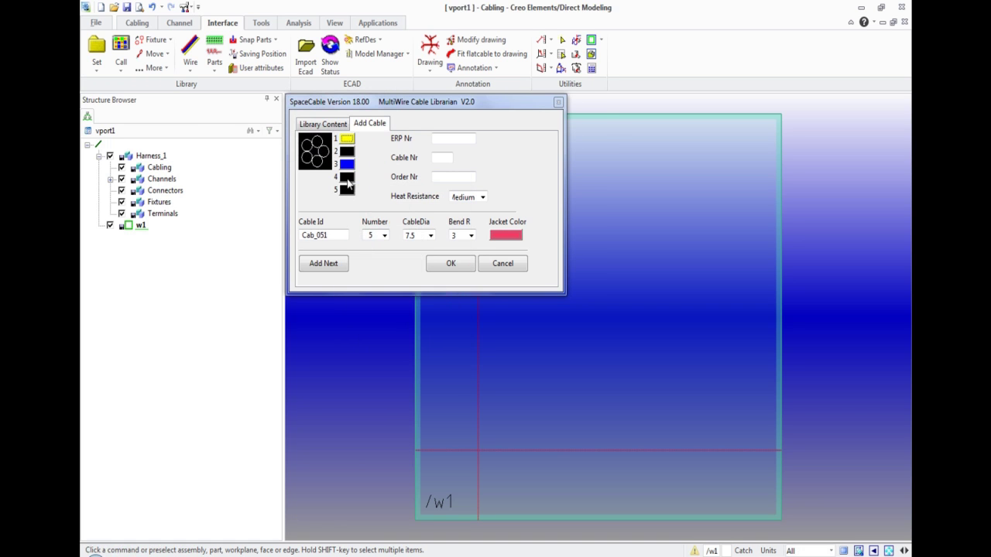
left_click(352, 191)
left_click_drag(449, 274, 448, 254)
left_click(379, 250)
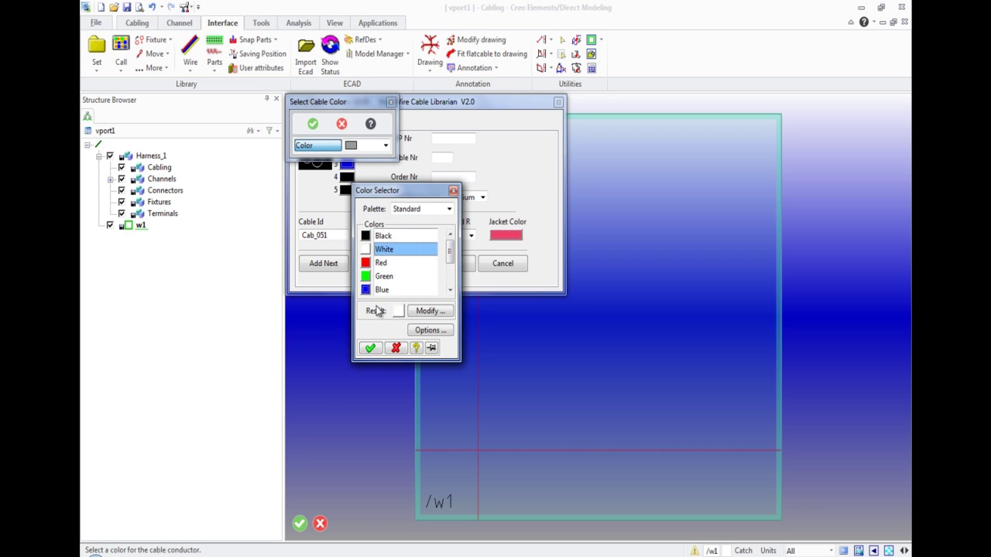
left_click(370, 349)
left_click(346, 190)
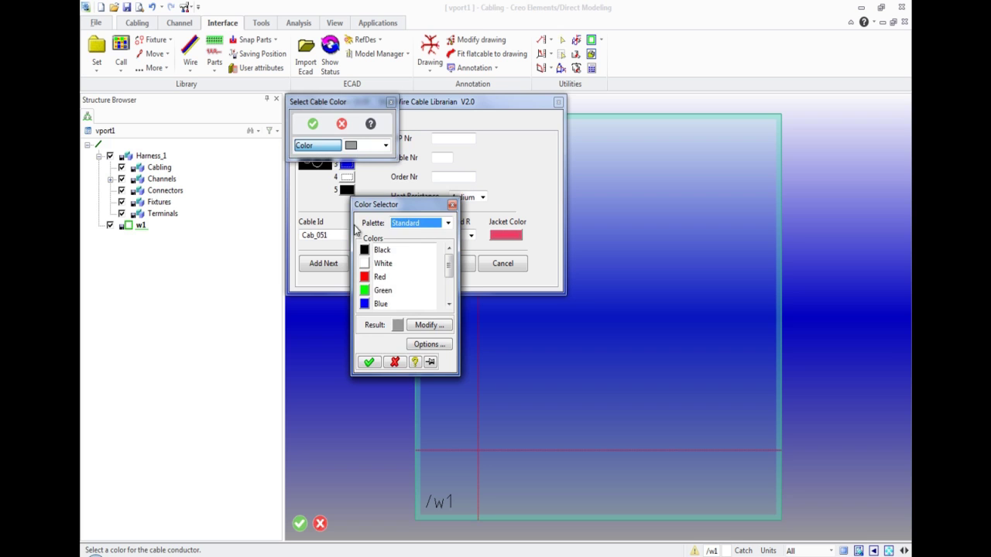
double_click(370, 275)
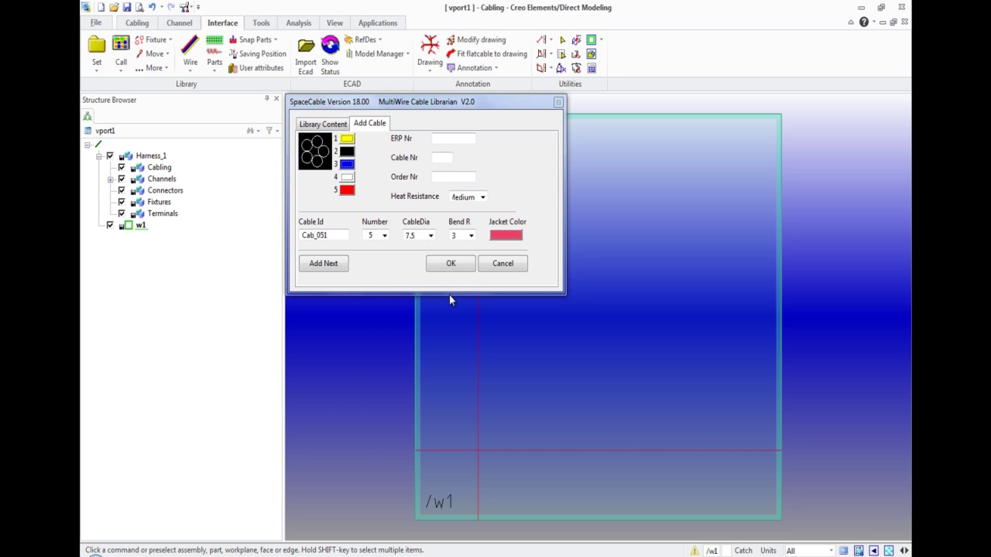
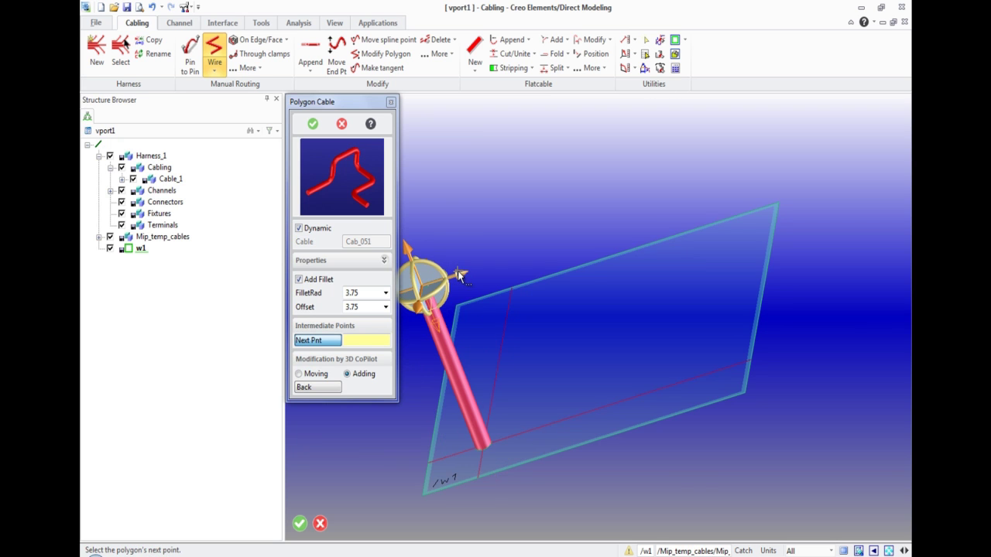
Step: Route the Cab_051 polygon cable from its start point on workplane w1 with two straight segments joined by a filleted corner
left_click(299, 374)
left_click_drag(461, 274, 592, 202)
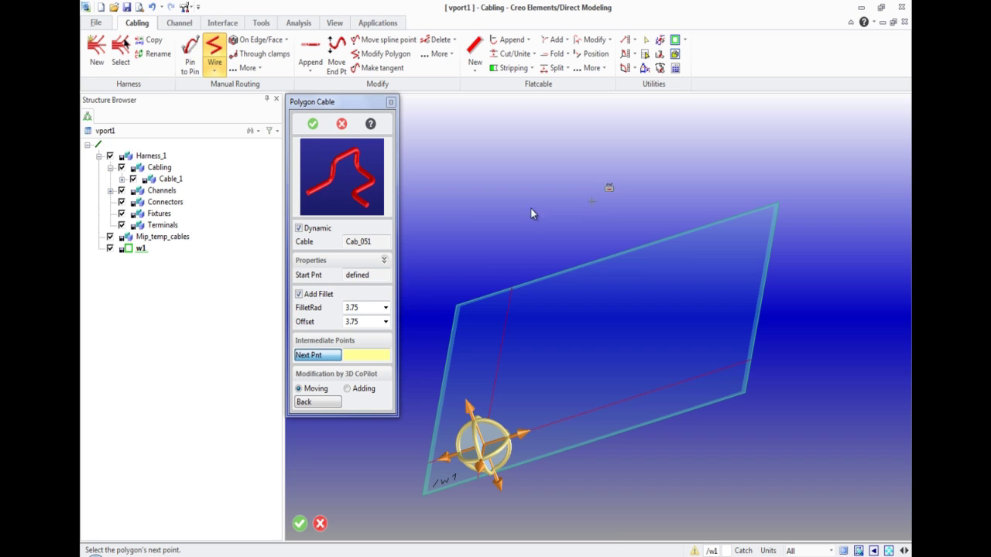
left_click(350, 390)
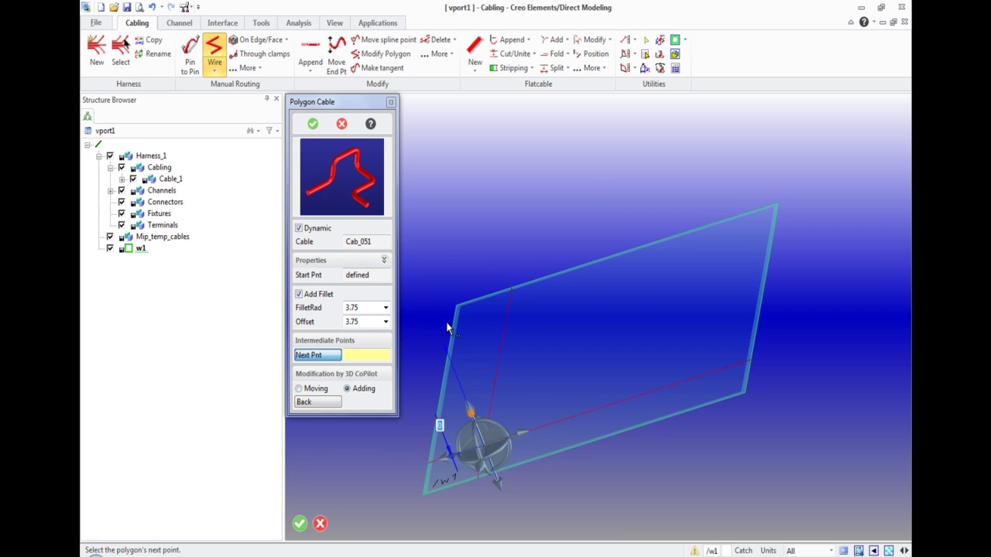
middle_click(453, 191)
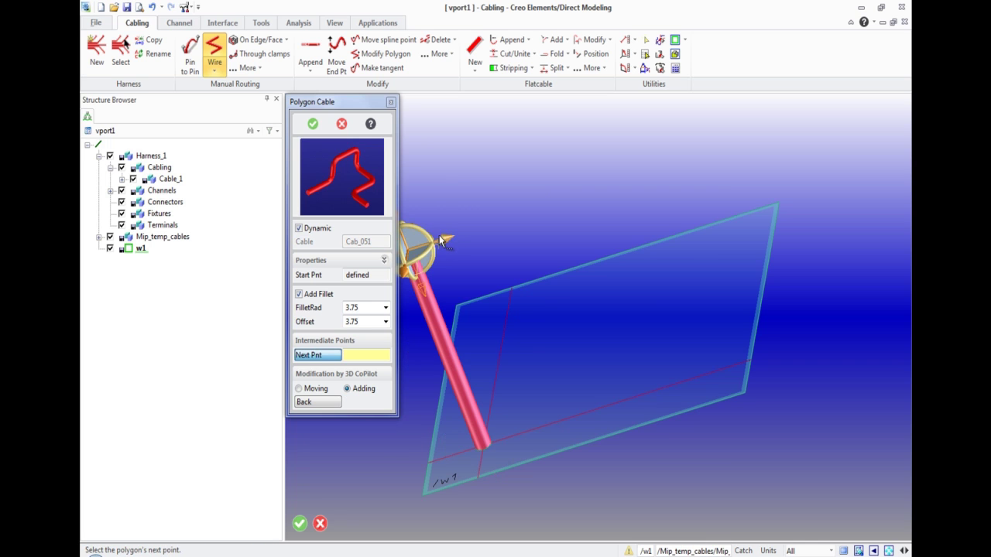
left_click_drag(446, 236, 588, 186)
middle_click(588, 186)
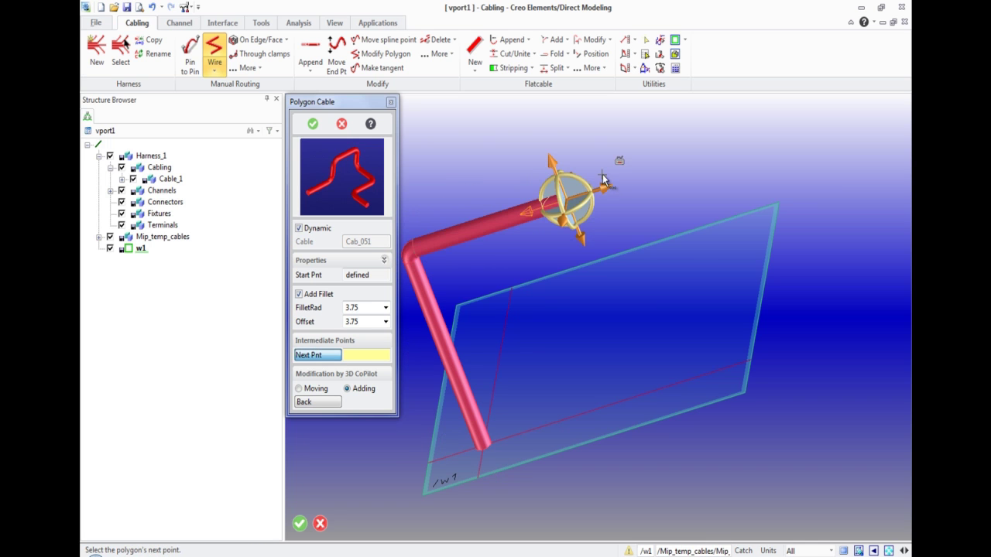
Step: Move the free end of the second cable segment upward and complete the polygon cable
left_click(299, 388)
left_click_drag(565, 185, 543, 136)
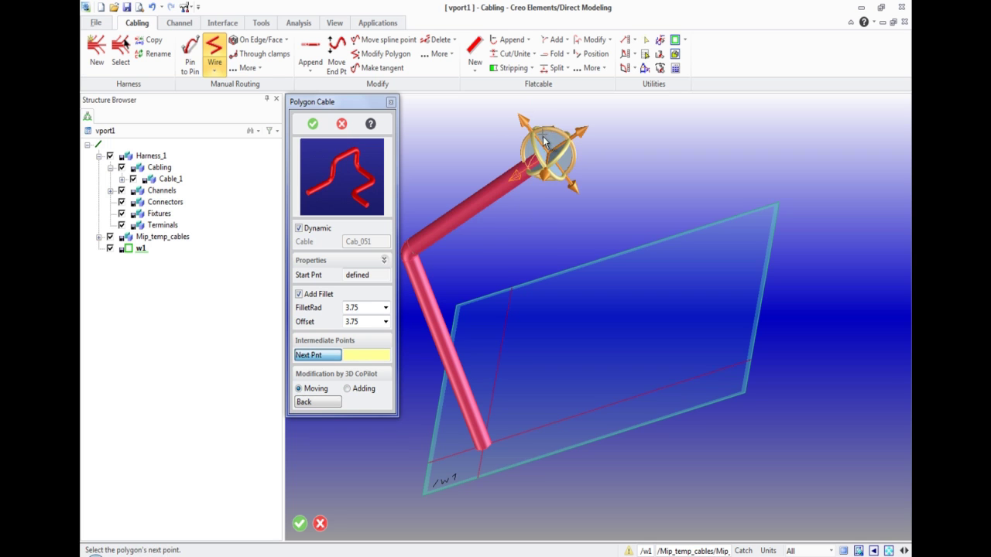
left_click(312, 125)
Step: Hide workplane w1 and split the lower end of the cable into its cores, extending them a short way beyond the jacket
middle_click_drag(507, 306, 517, 280)
left_click(110, 237)
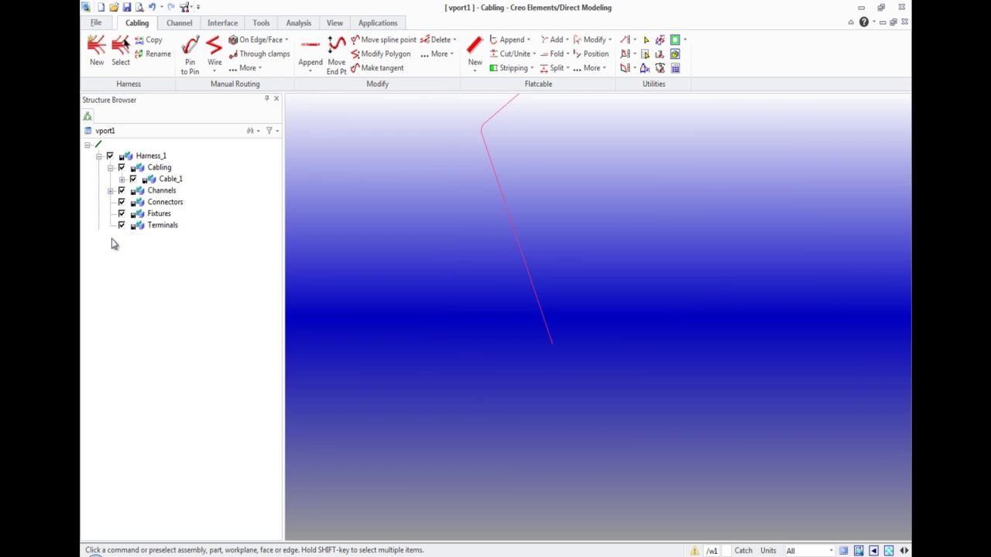
left_click(440, 53)
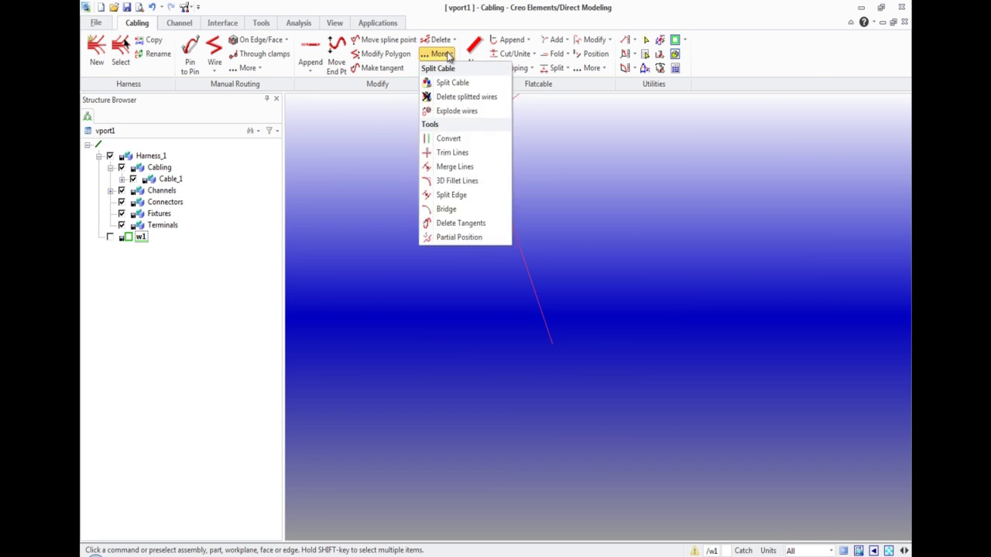
left_click(450, 111)
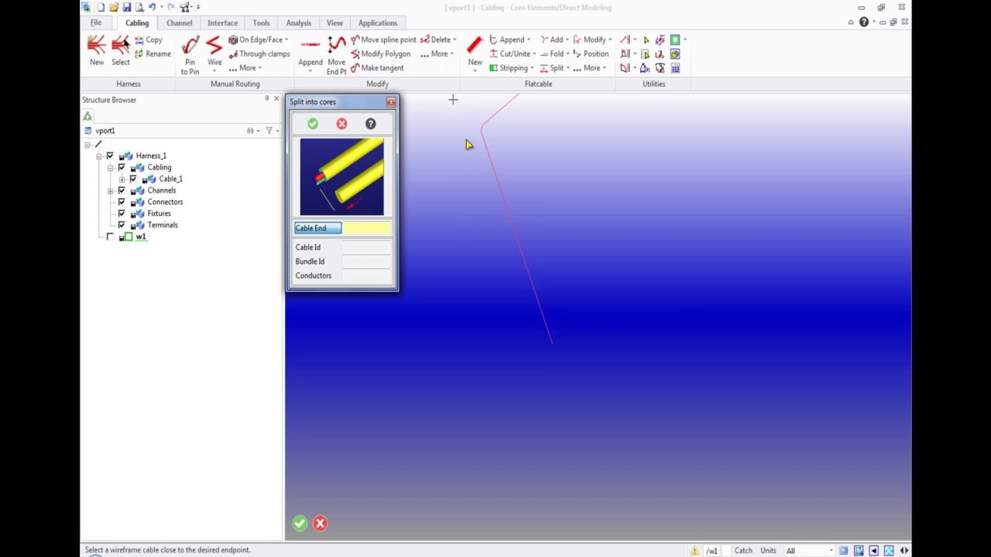
left_click(553, 344)
left_click_drag(569, 397, 577, 418)
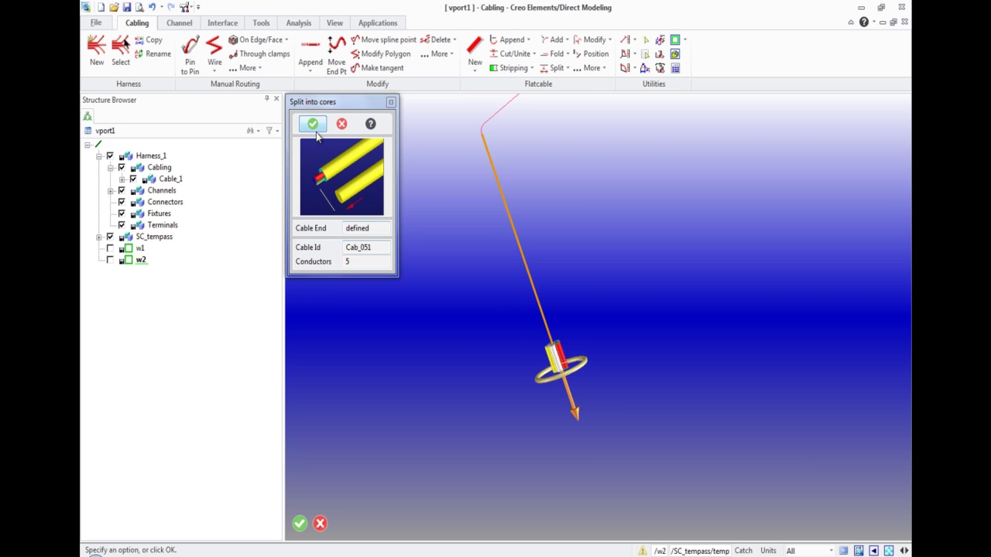
middle_click_drag(509, 343, 529, 386)
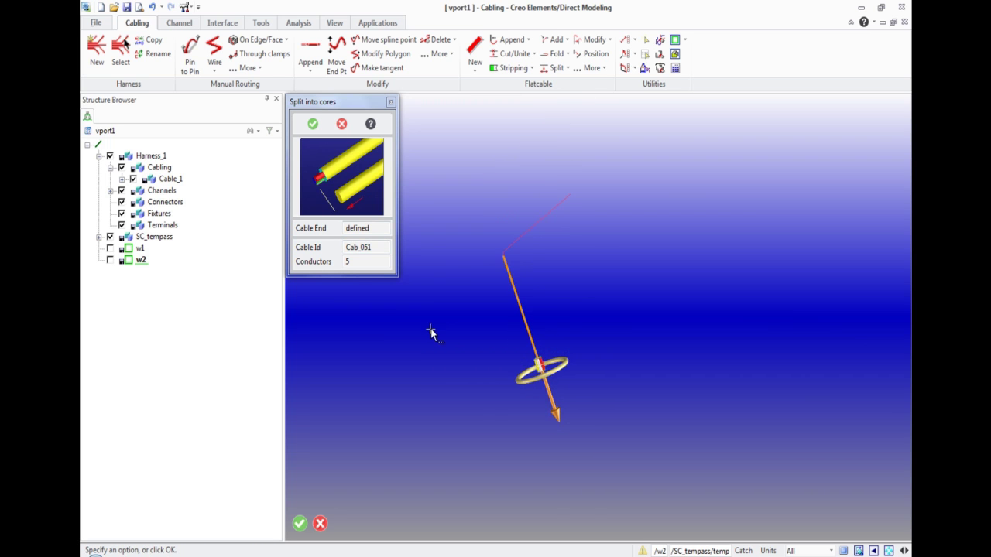
middle_click_drag(432, 332, 521, 228)
left_click(314, 125)
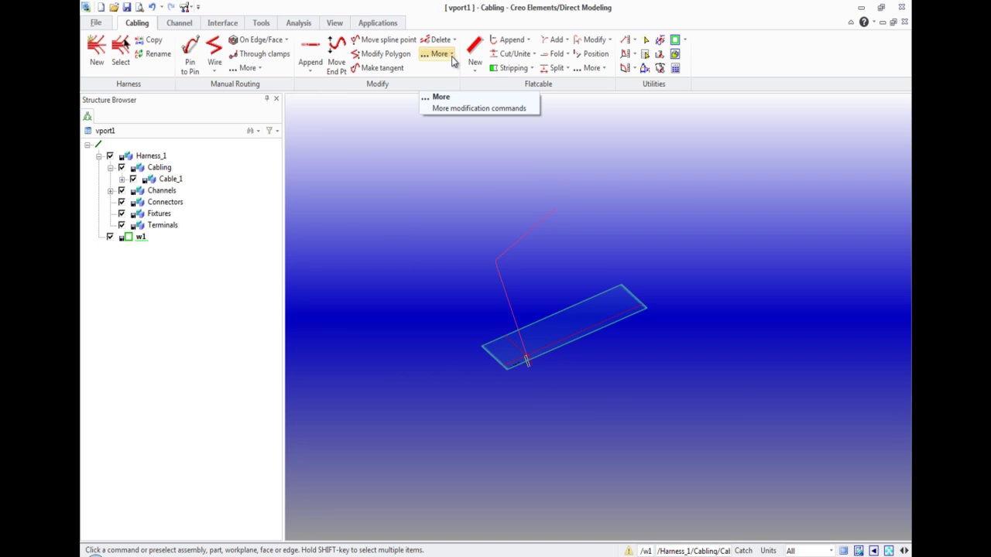
Step: Split the upper end of the cable into its cores and extend them slightly along the cable direction
left_click(453, 55)
left_click(449, 82)
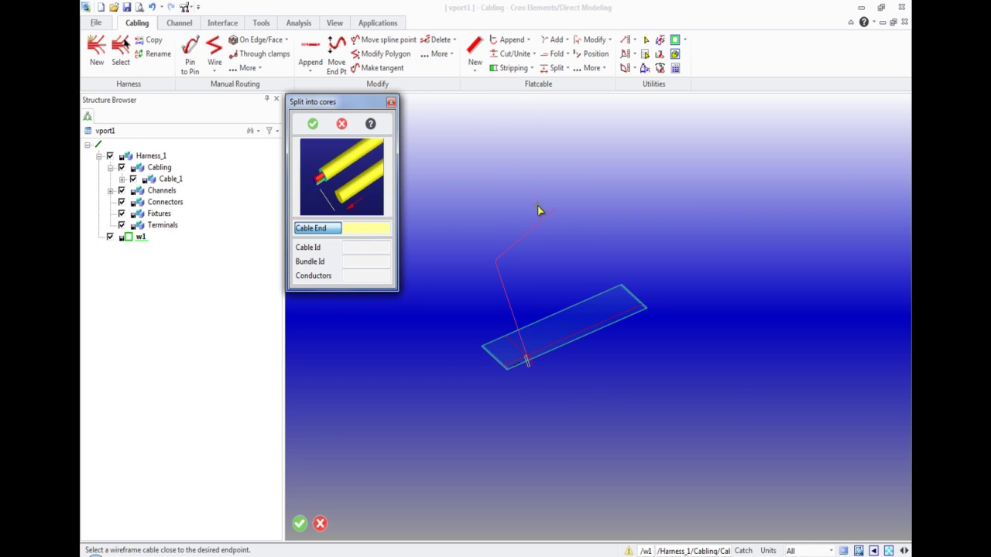
left_click(552, 214)
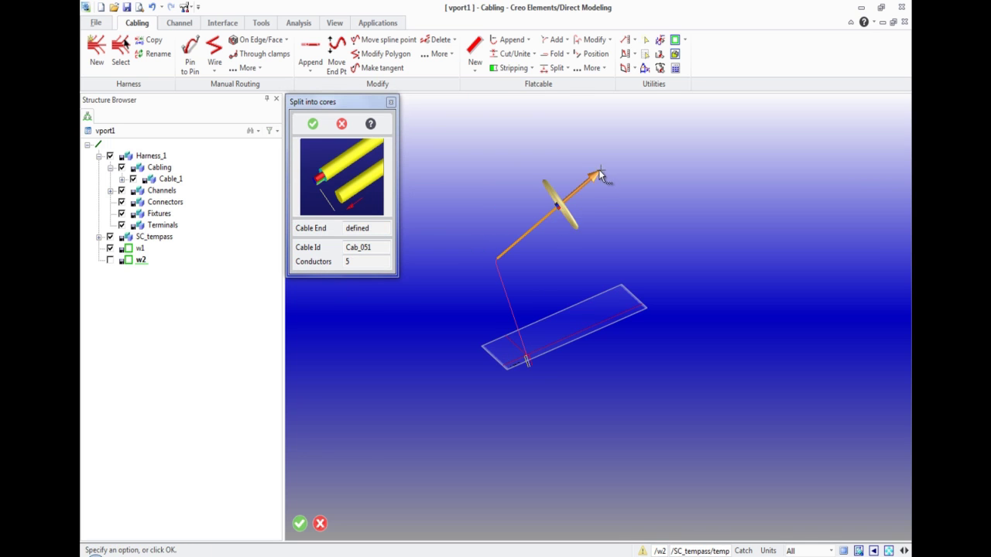
left_click_drag(600, 175, 607, 166)
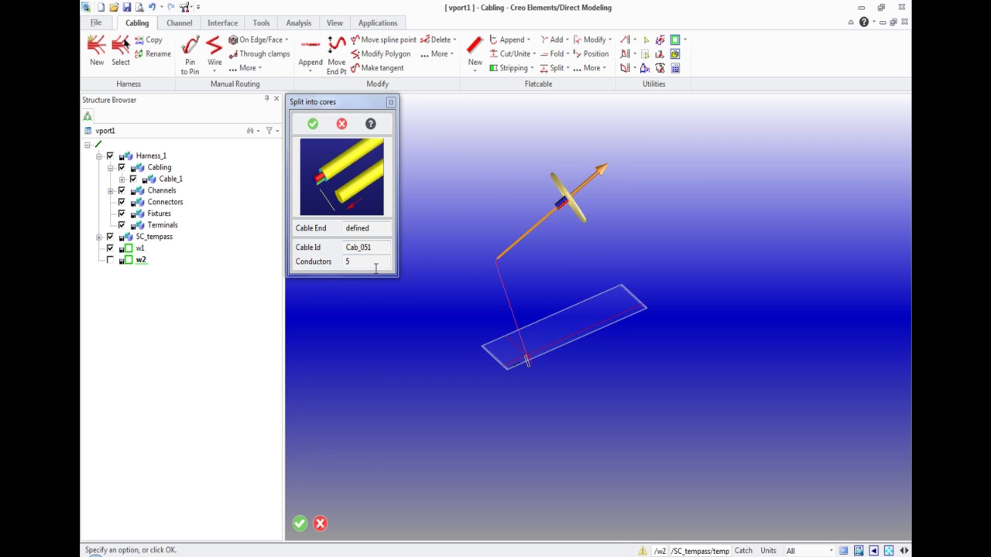
left_click(312, 124)
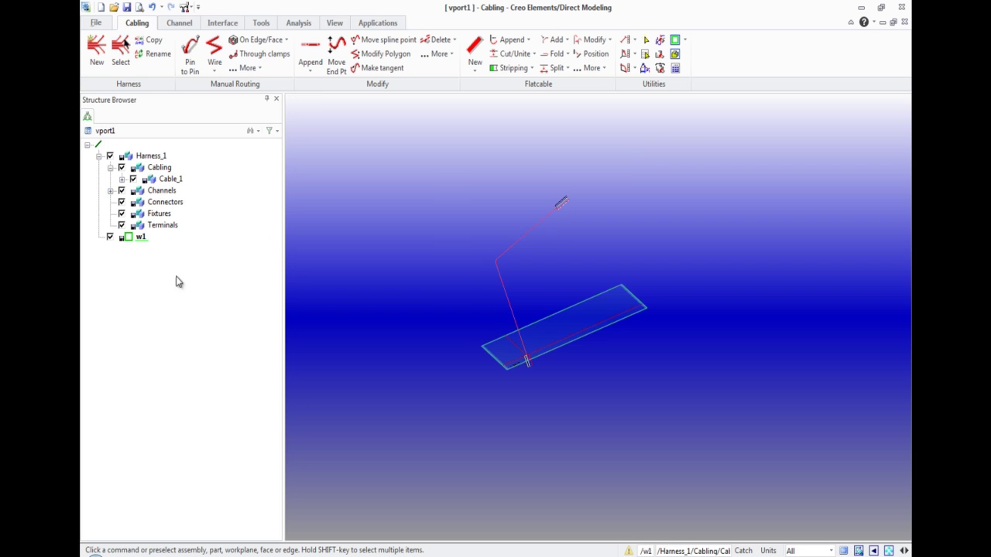
Step: Re-create the visual wires as solids for all cables and keep workplane w1 hidden
left_click(109, 237)
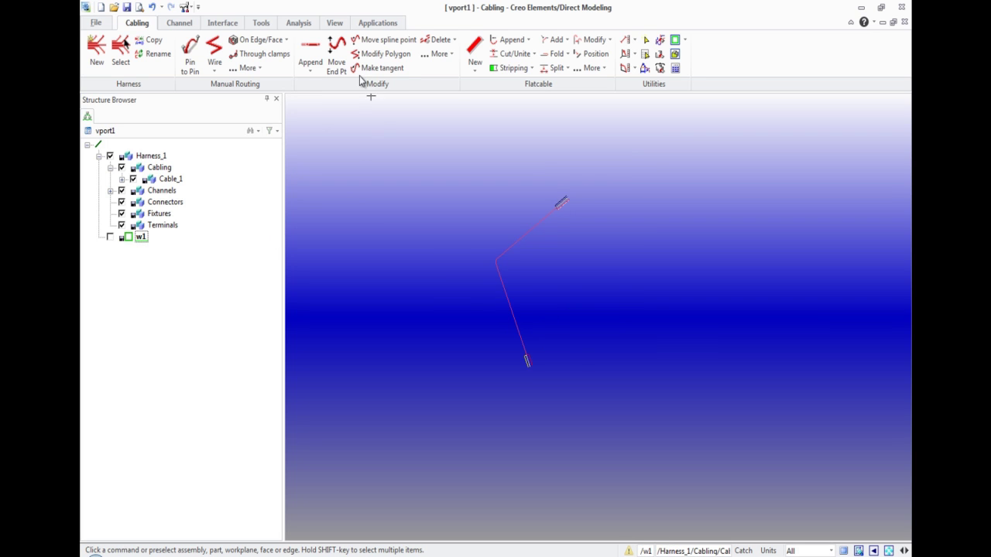
left_click(260, 23)
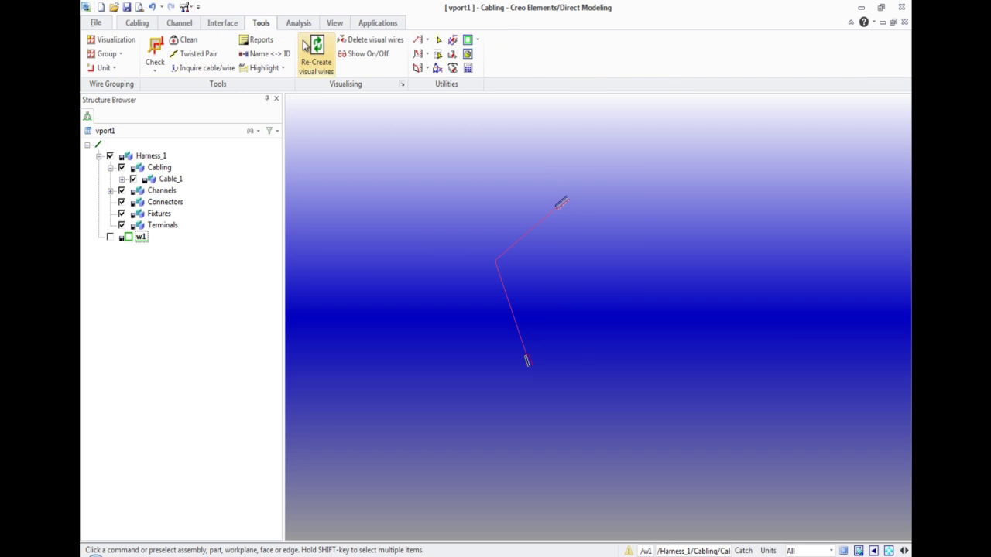
left_click(314, 62)
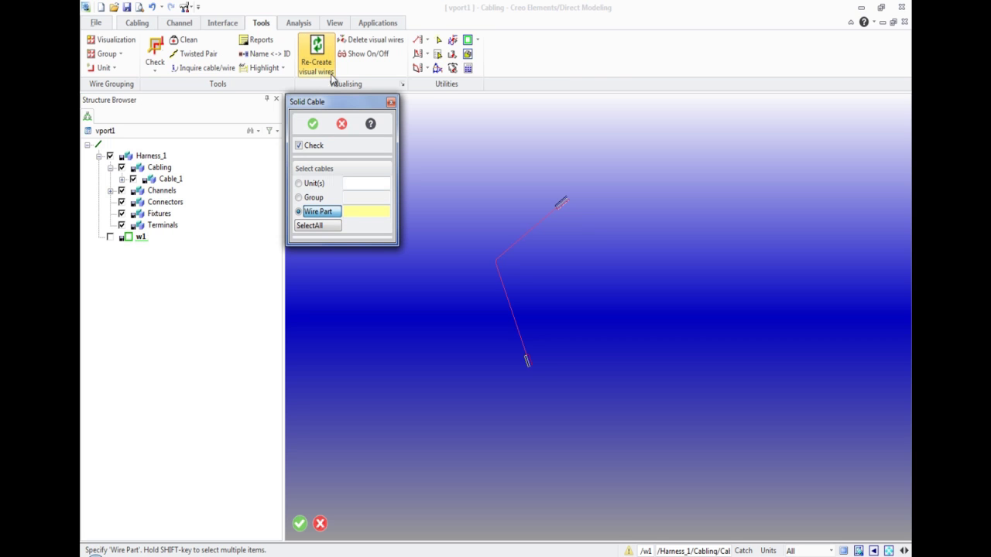
left_click(319, 226)
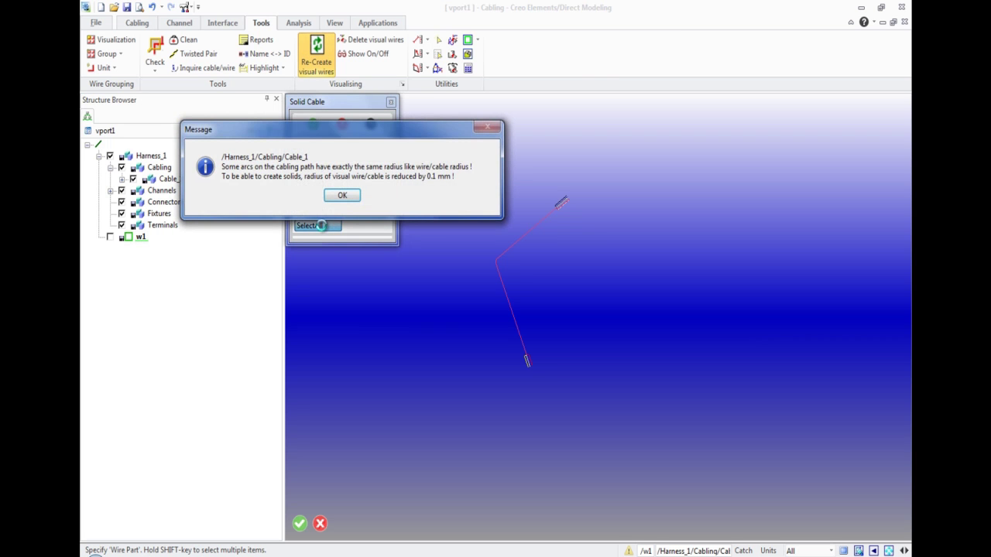
left_click(341, 197)
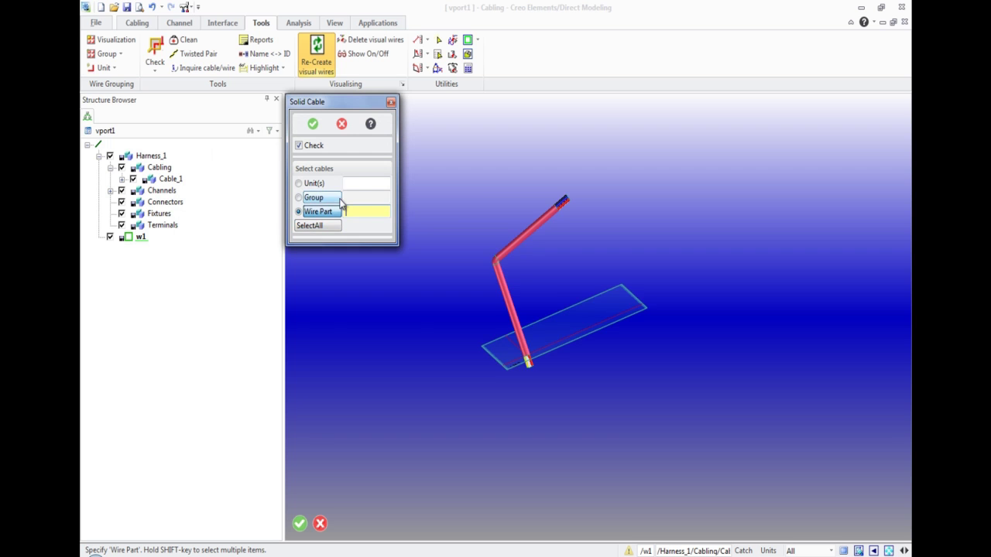
left_click(109, 238)
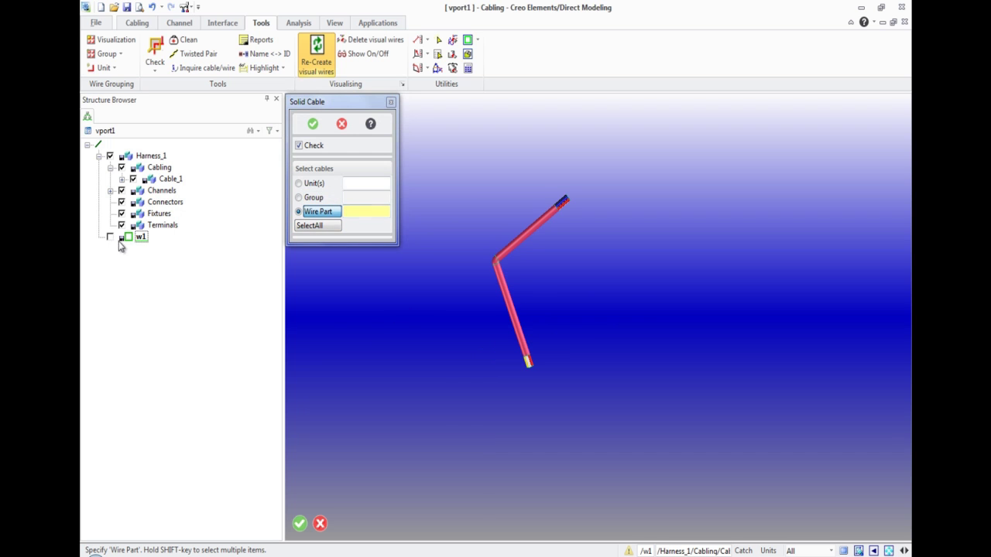
left_click(313, 124)
Step: Examine the colored cores at the lower end of the solid cable, and fit the whole cable in view
middle_click_drag(543, 301, 566, 317)
scroll(503, 328, "up", 4)
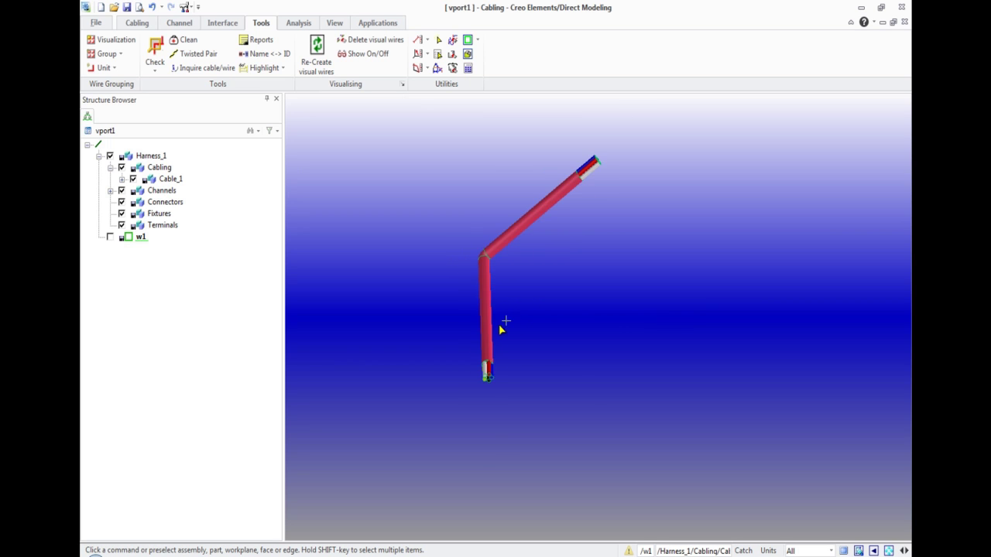
scroll(489, 471, "up", 5)
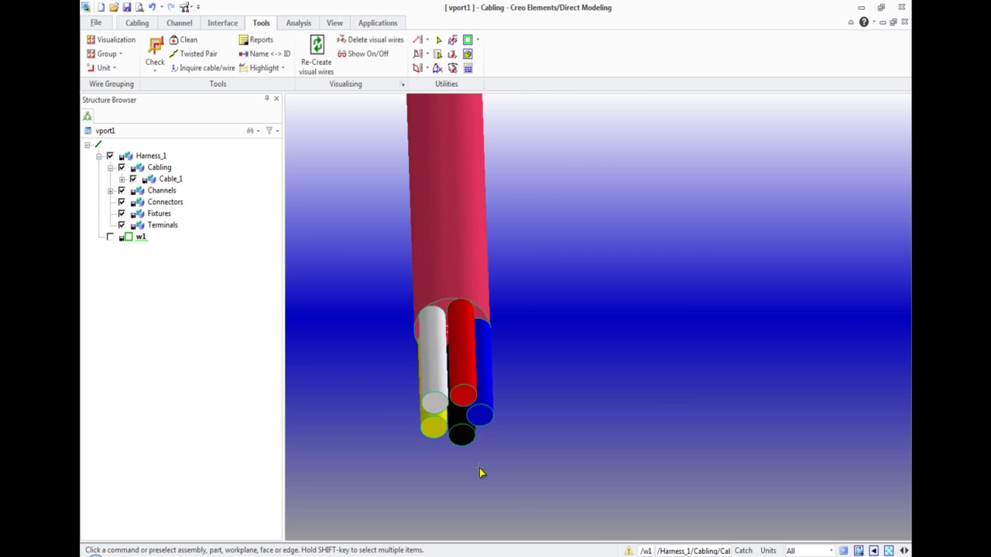
scroll(517, 489, "down", 2)
scroll(517, 490, "down", 2)
middle_click_drag(582, 331, 600, 395)
left_click(889, 552)
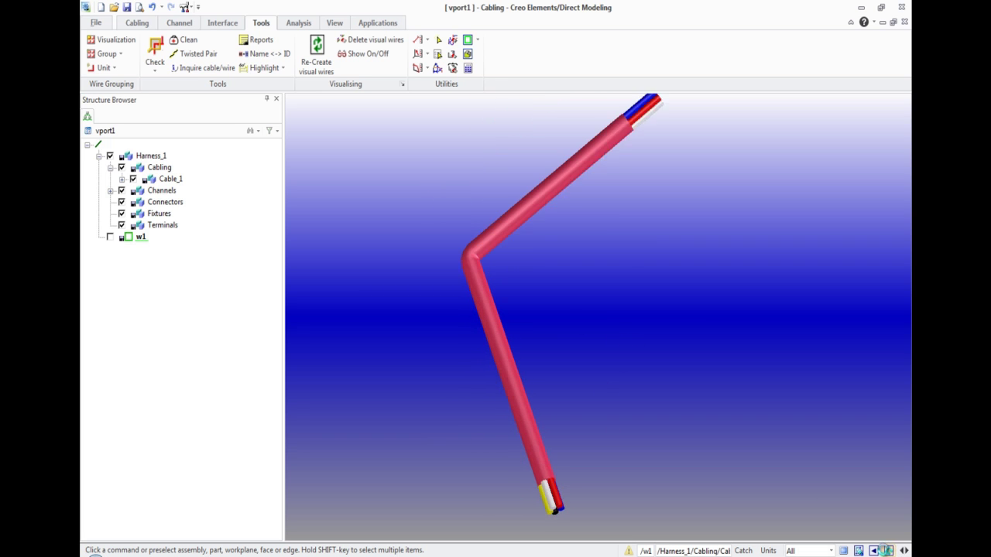